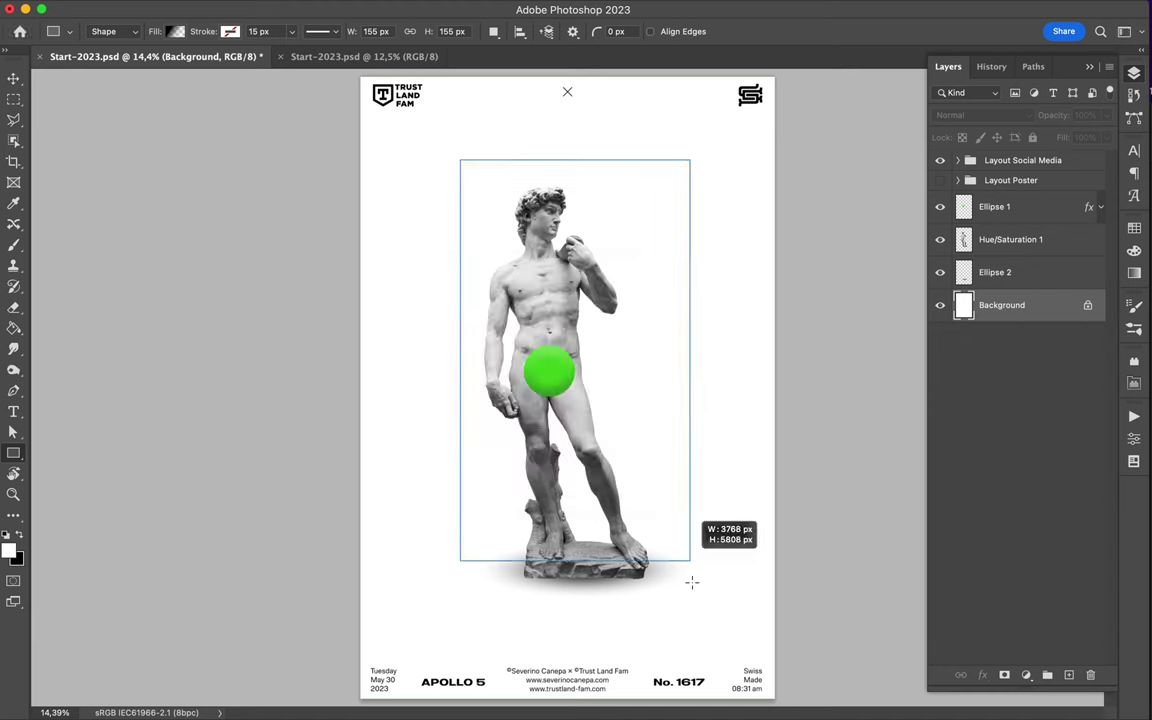
Draw a solid grey rectangle and move it down behind the statue
{"action": "left_click", "coordinate": [176, 31]}
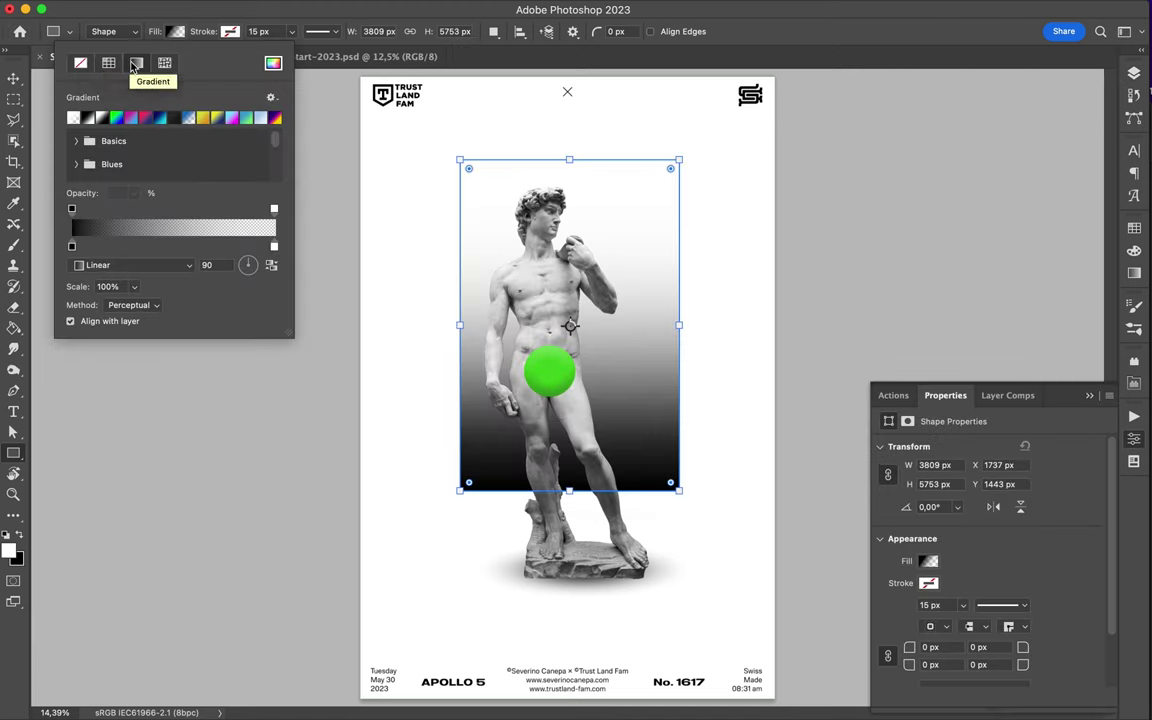
{"action": "left_click", "coordinate": [108, 63]}
{"action": "key", "text": "v"}
{"action": "left_click_drag", "start_coordinate": [677, 233], "coordinate": [672, 289]}
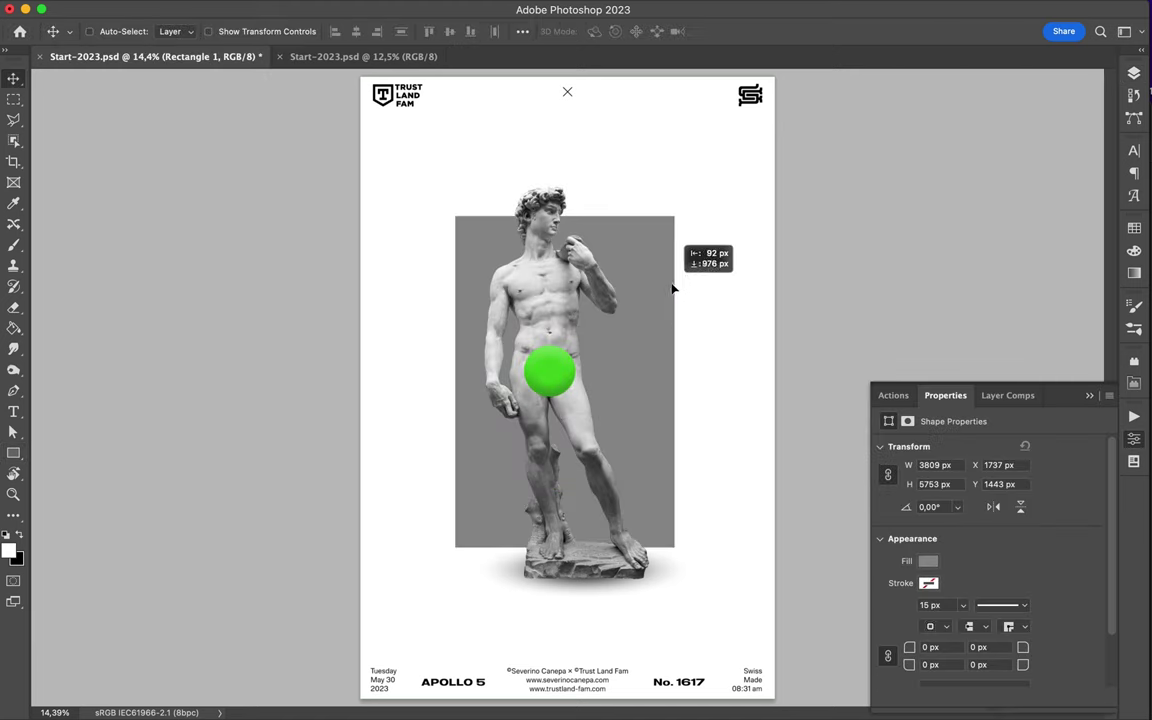
Pen-draw a curving path over the statue and reshape it near the shoulder
{"action": "key", "text": "p"}
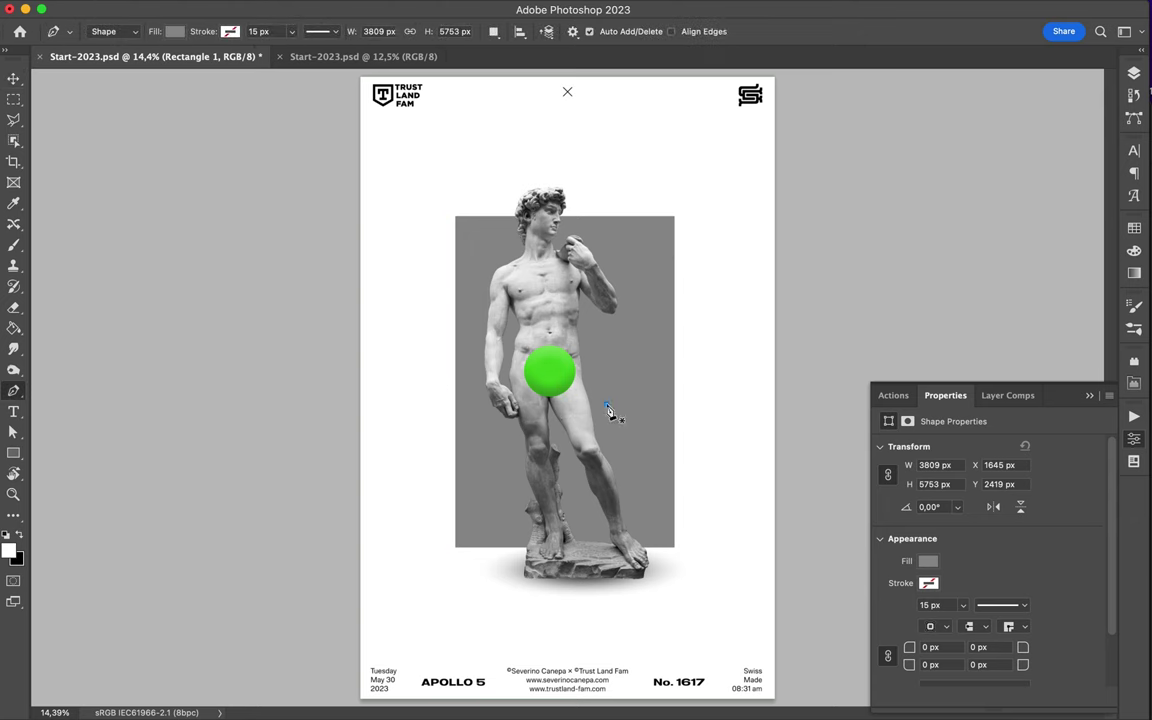
{"action": "left_click", "coordinate": [607, 372]}
{"action": "left_click", "coordinate": [607, 404]}
{"action": "left_click", "coordinate": [607, 435]}
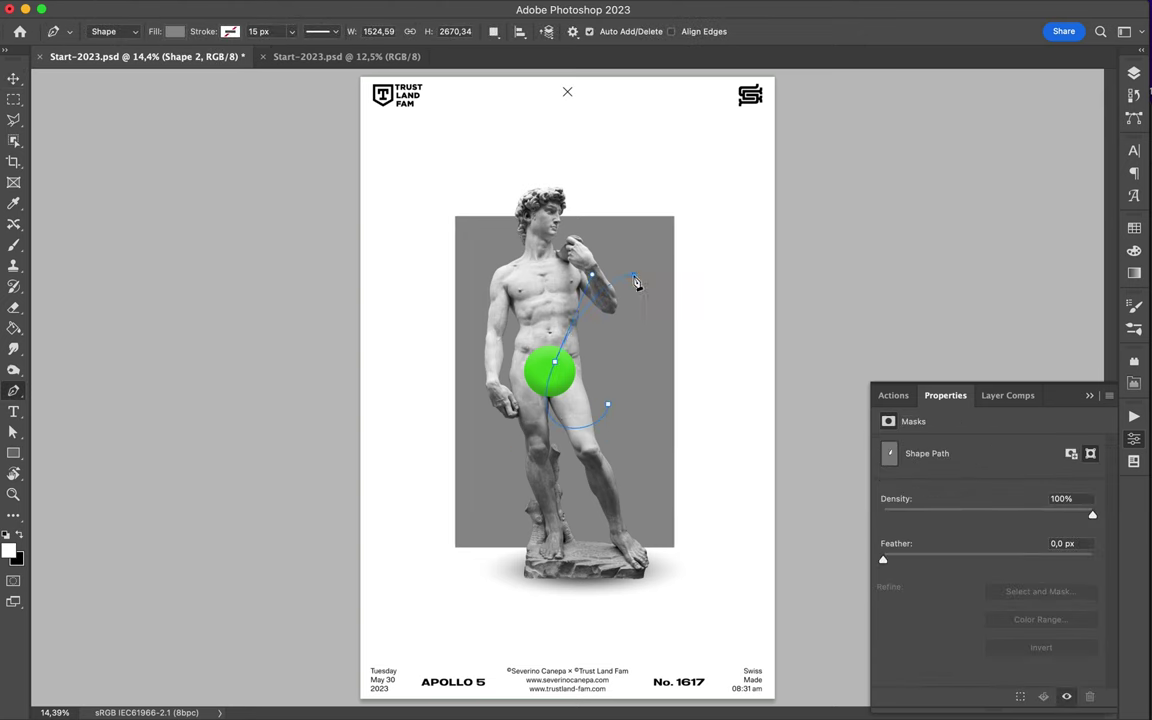
{"action": "key", "text": "ctrl+plus"}
{"action": "key", "text": "ctrl+plus"}
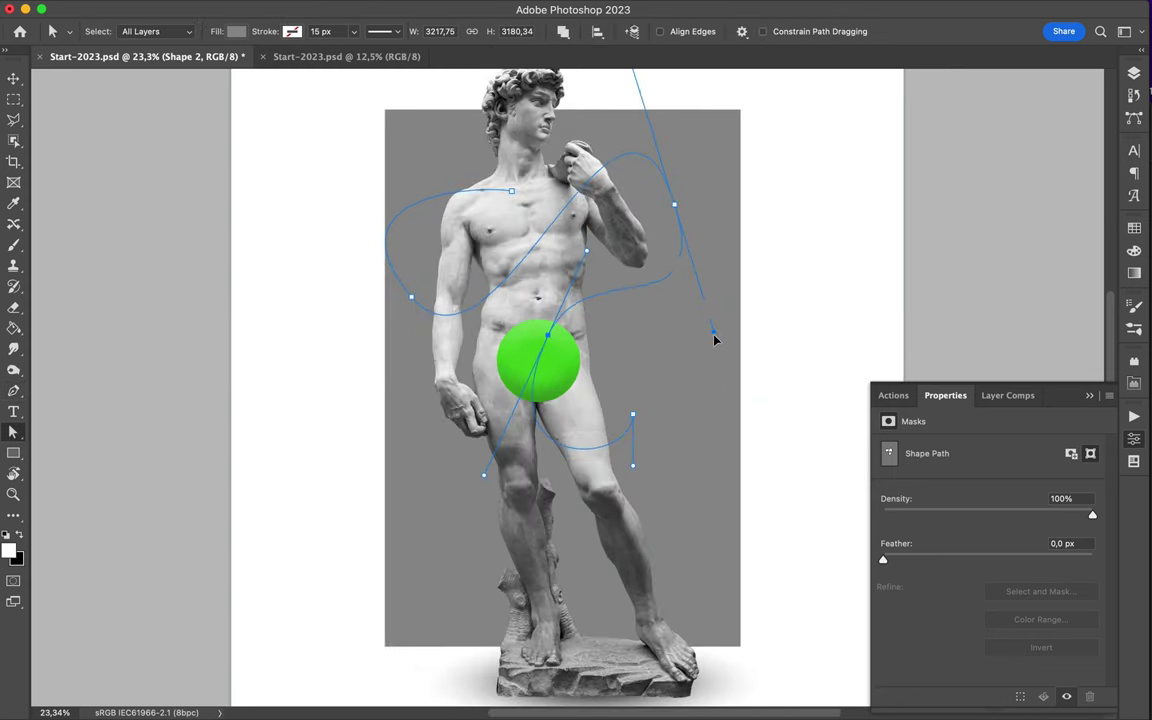
{"action": "scroll", "coordinate": [714, 337], "scroll_direction": "down", "scroll_amount": 2}
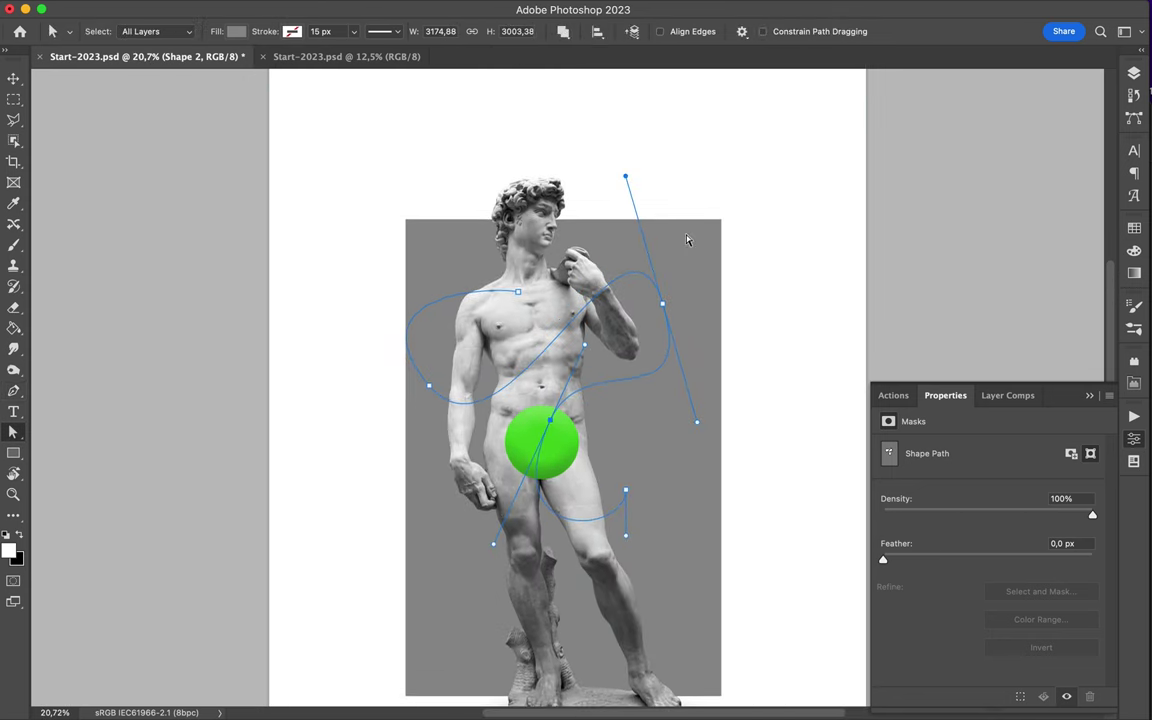
{"action": "left_click_drag", "start_coordinate": [646, 270], "coordinate": [672, 266]}
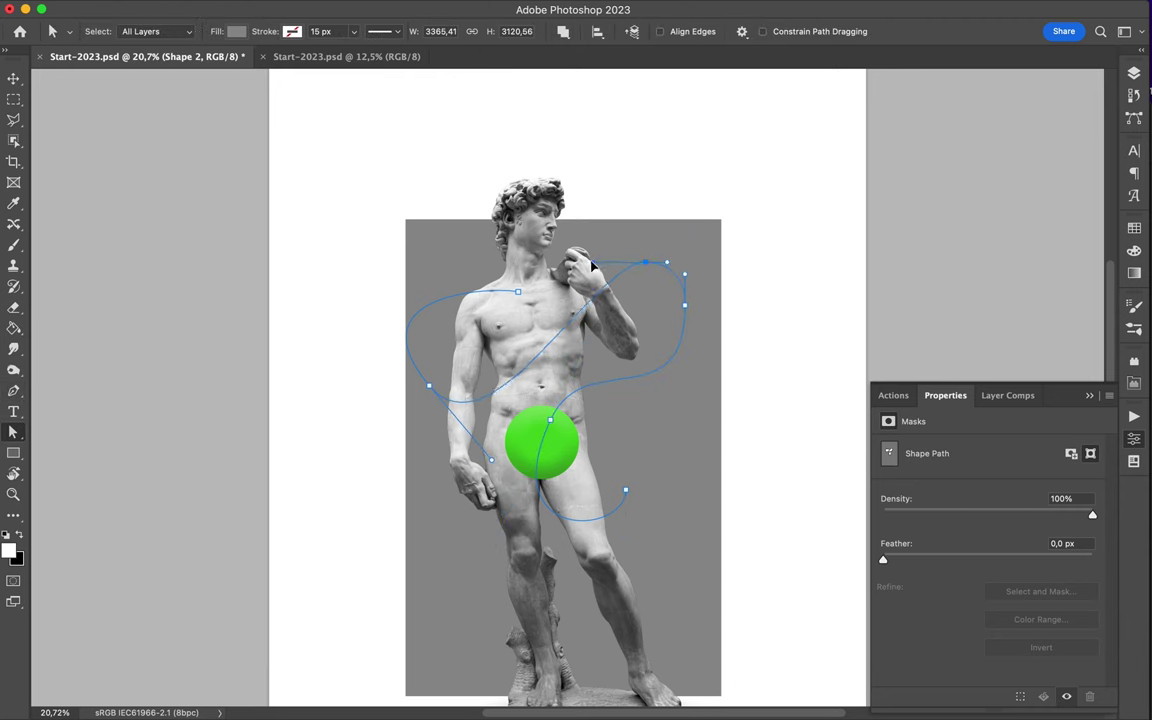
Give the path no fill and a 295 px cyan stroke
{"action": "left_click", "coordinate": [236, 31]}
{"action": "left_click", "coordinate": [331, 61]}
{"action": "left_click", "coordinate": [1098, 64]}
{"action": "left_click", "coordinate": [142, 63]}
{"action": "left_click", "coordinate": [292, 31]}
{"action": "left_click", "coordinate": [191, 117]}
{"action": "left_click", "coordinate": [335, 33]}
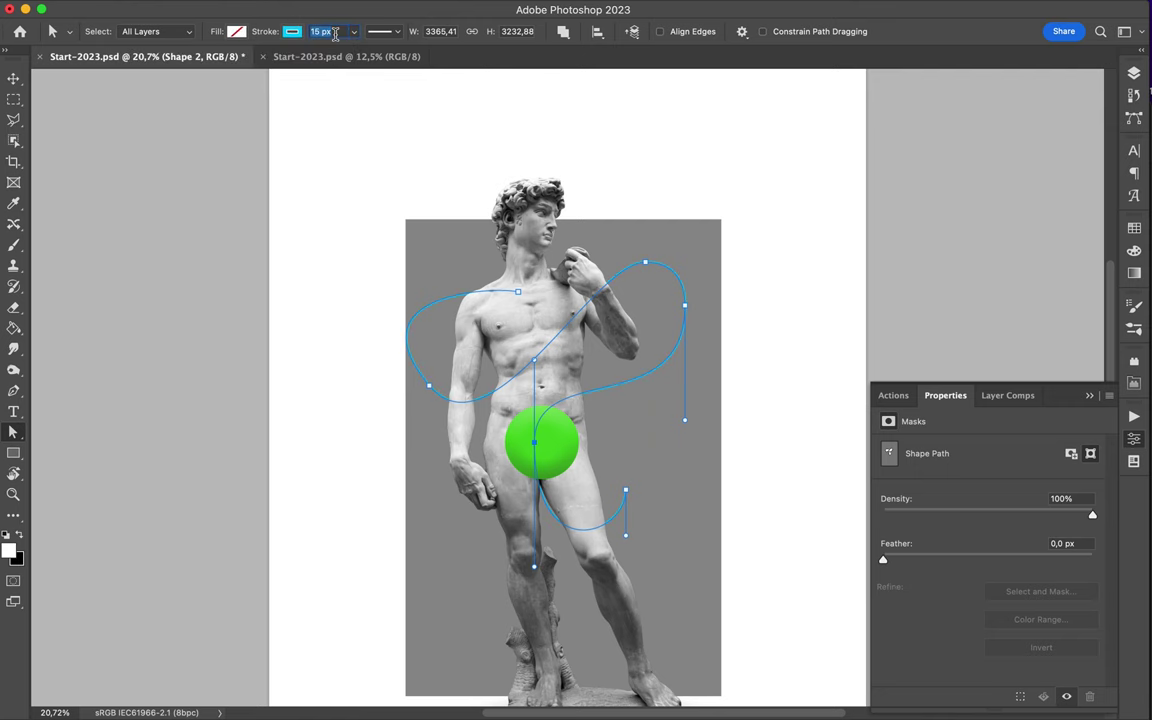
{"action": "left_click", "coordinate": [383, 31]}
{"action": "left_click", "coordinate": [318, 212]}
Reshape the cyan curve's left loop and top-left curve by dragging its points
{"action": "key", "text": "v"}
{"action": "key", "text": "F7"}
{"action": "key", "text": "p"}
{"action": "left_click_drag", "start_coordinate": [402, 352], "coordinate": [440, 388]}
{"action": "key", "text": "a"}
{"action": "left_click_drag", "start_coordinate": [416, 306], "coordinate": [422, 298]}
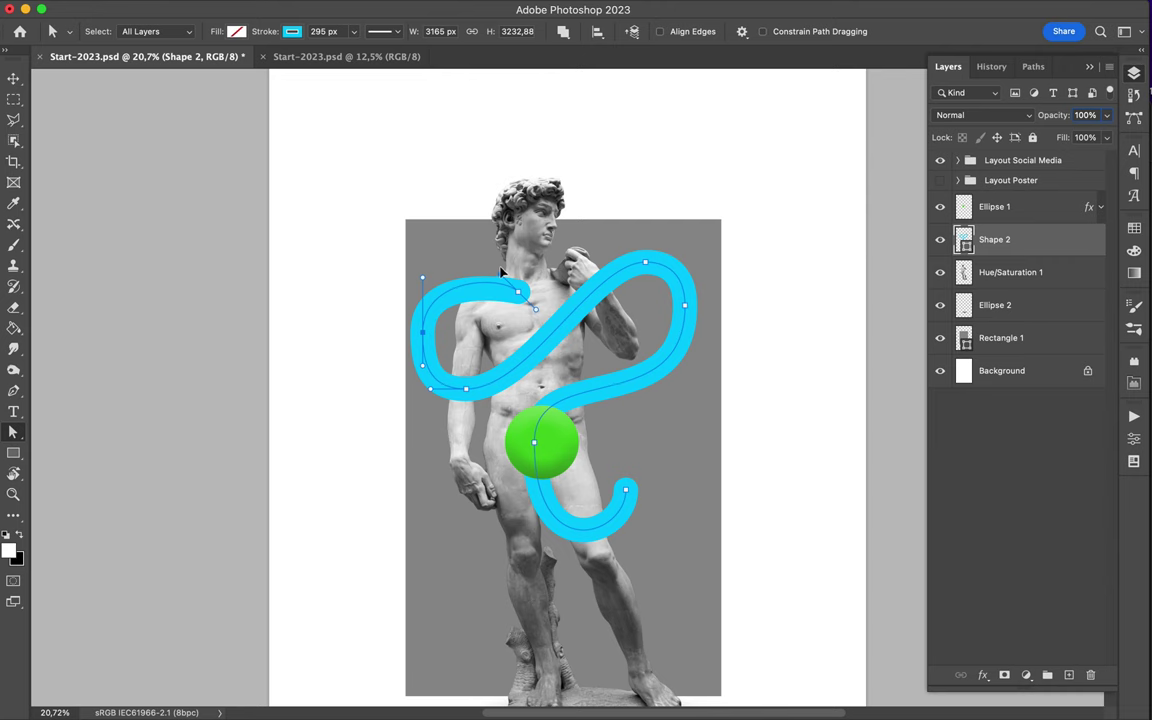
Give the Shape 2 tube a Bevel & Emboss and move the green circle right of the statue
{"action": "key", "text": "v"}
{"action": "right_click", "coordinate": [1046, 240]}
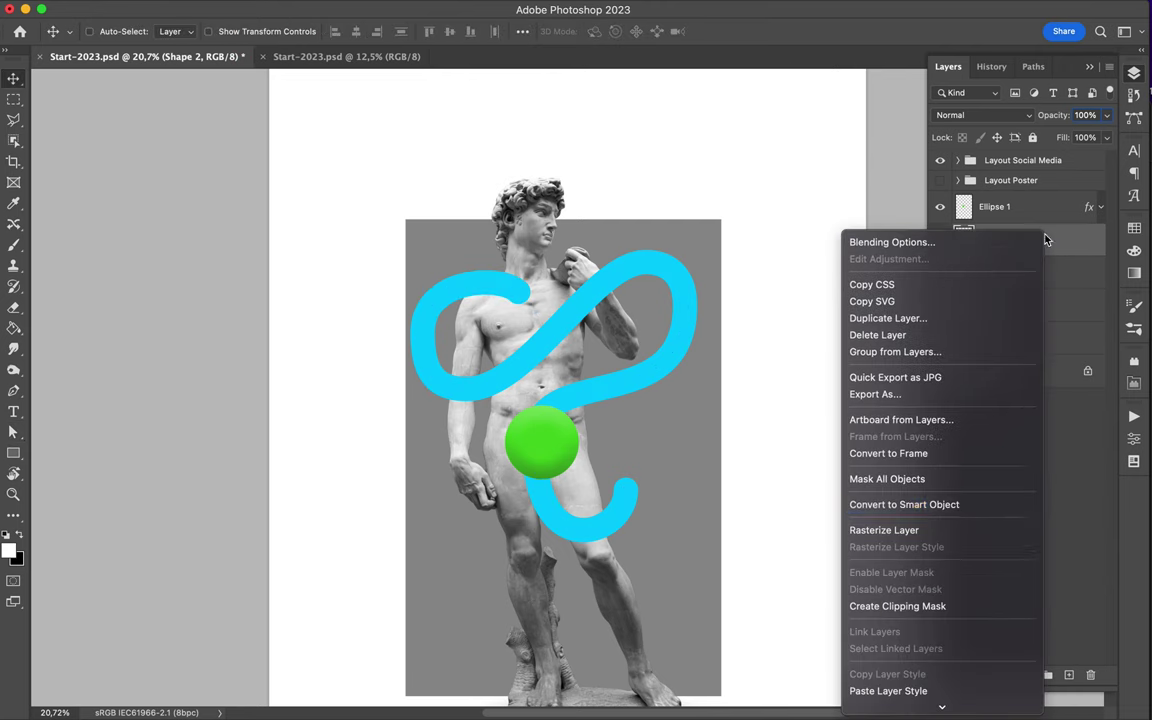
{"action": "left_click", "coordinate": [823, 443]}
{"action": "left_click_drag", "start_coordinate": [540, 440], "coordinate": [715, 440]}
{"action": "key", "text": "a"}
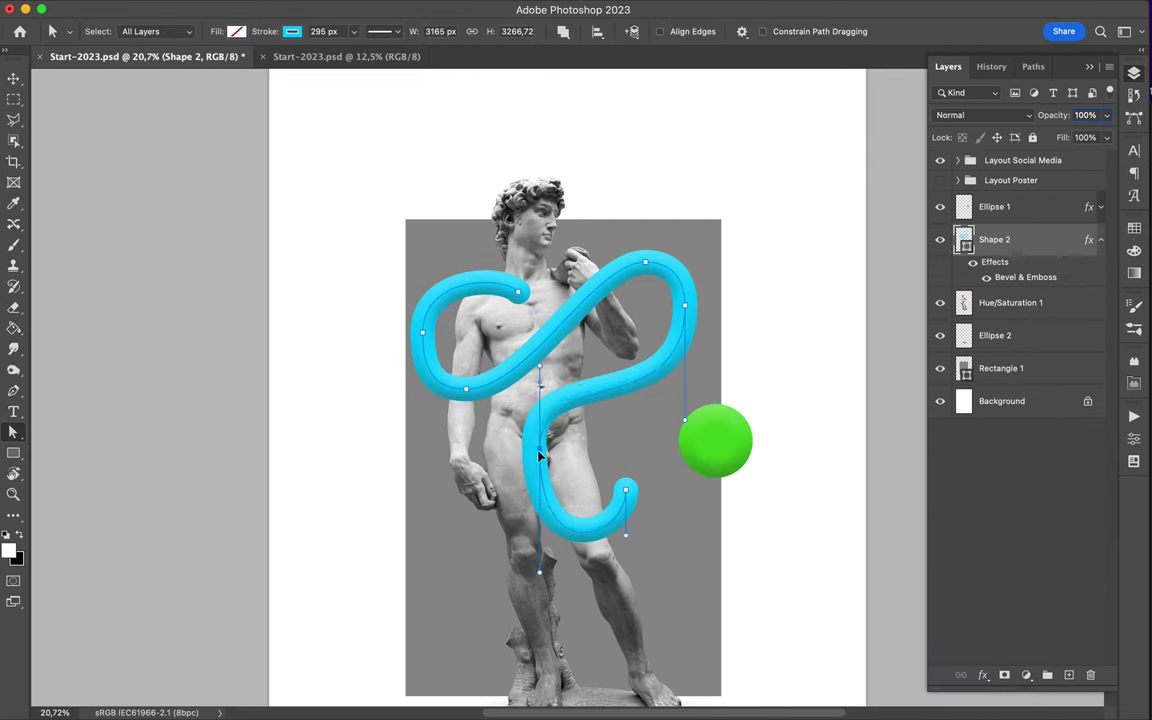
{"action": "key", "text": "v"}
Mask the tube using the statue selection, painting it out over the left and raised arms
{"action": "left_click", "coordinate": [1004, 675]}
{"action": "left_click", "coordinate": [963, 304], "text": "super"}
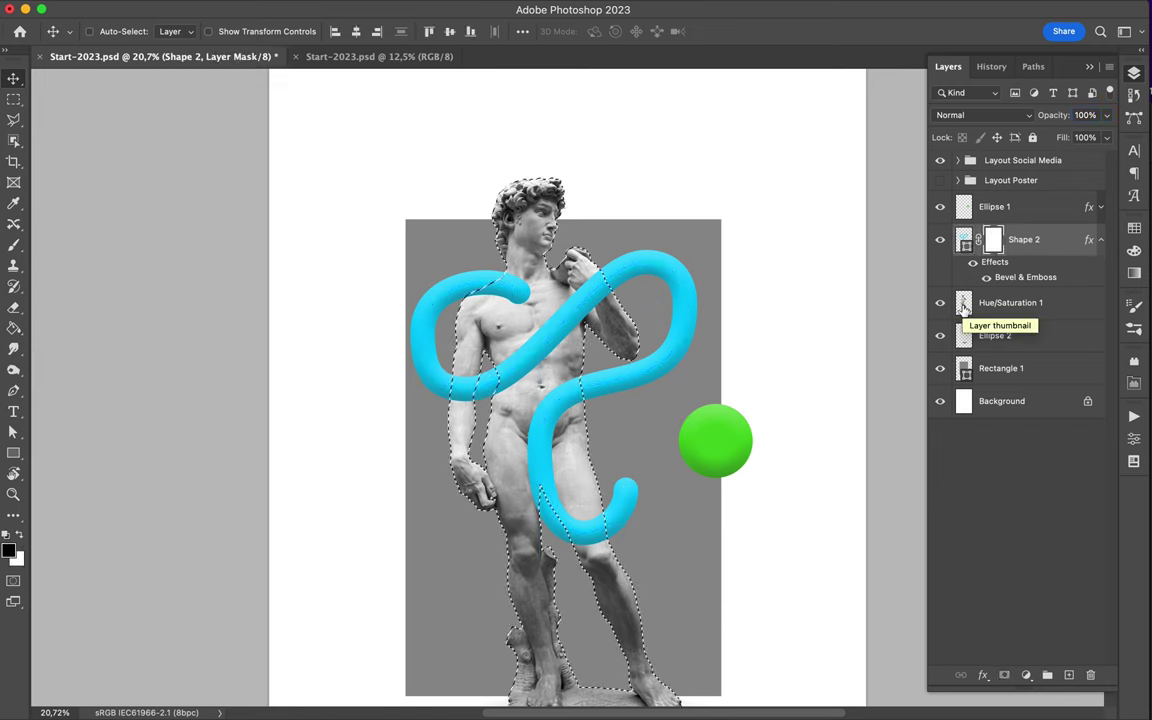
{"action": "key", "text": "a"}
{"action": "key", "text": "super+plus"}
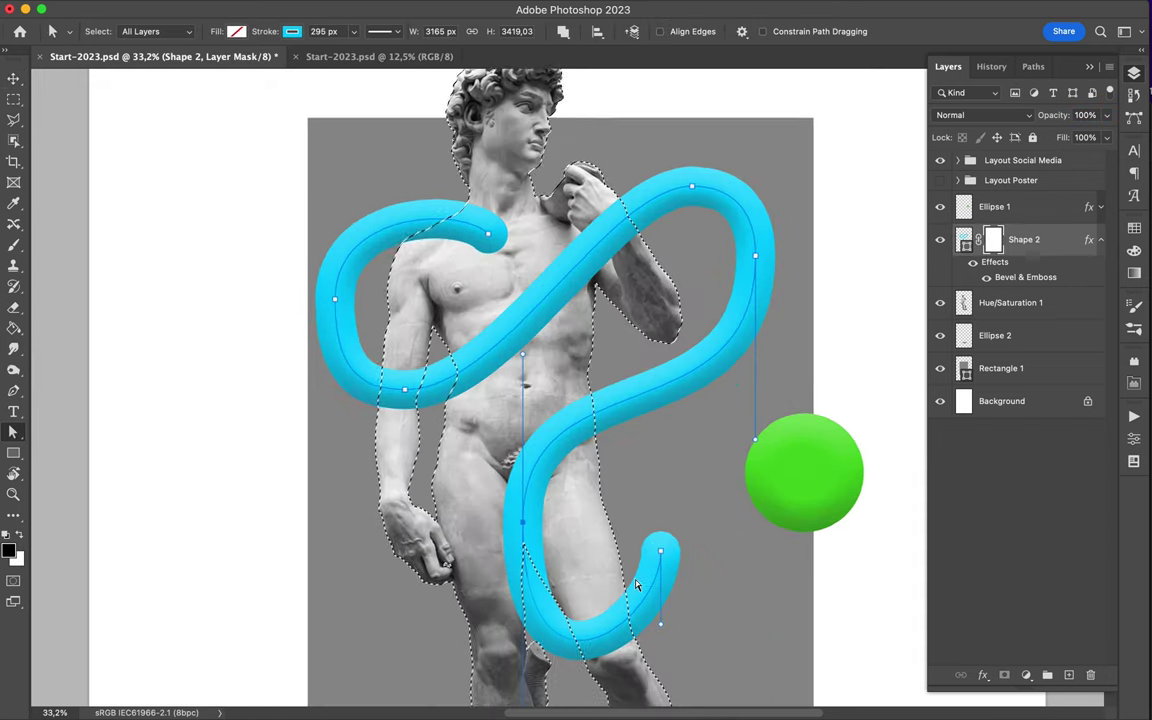
{"action": "key", "text": "b"}
{"action": "scroll", "coordinate": [636, 585], "scroll_direction": "down", "scroll_amount": 2}
{"action": "right_click", "coordinate": [575, 487]}
{"action": "key", "text": "Escape"}
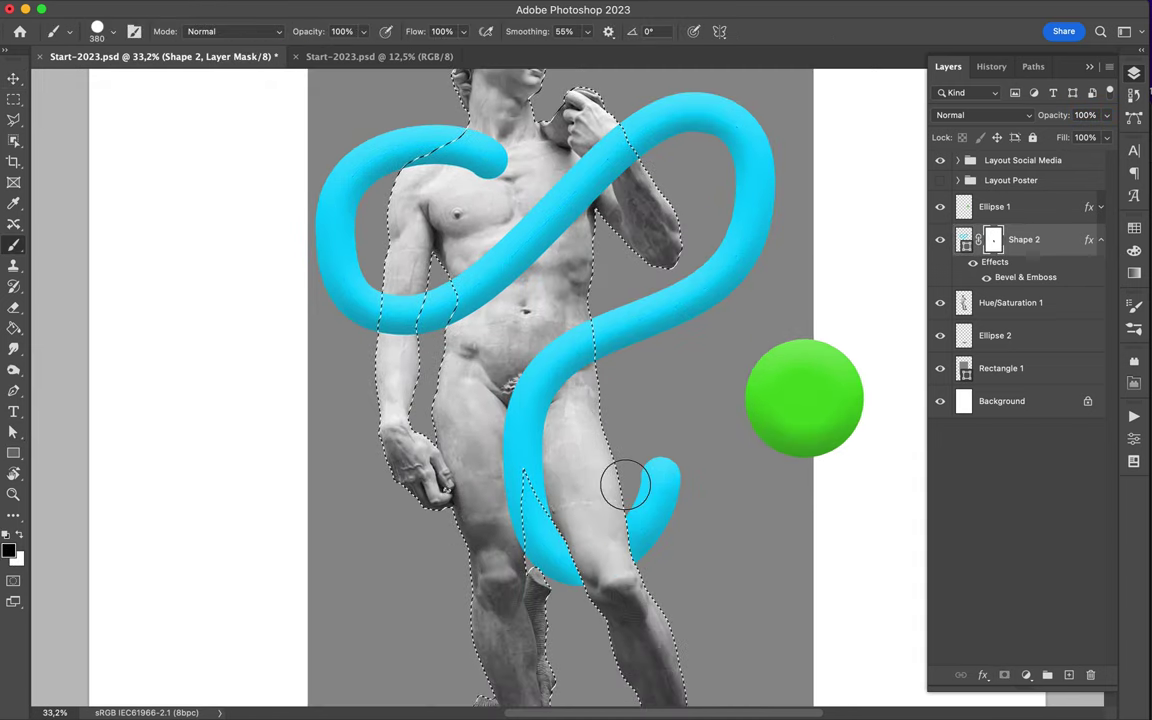
{"action": "left_click_drag", "start_coordinate": [405, 250], "coordinate": [393, 296]}
{"action": "left_click_drag", "start_coordinate": [601, 142], "coordinate": [560, 150]}
Adjust the brush size and pan around the poster to check the mask
{"action": "scroll", "coordinate": [604, 128], "scroll_direction": "up", "scroll_amount": 5}
{"action": "scroll", "coordinate": [603, 158], "scroll_direction": "up", "scroll_amount": 5}
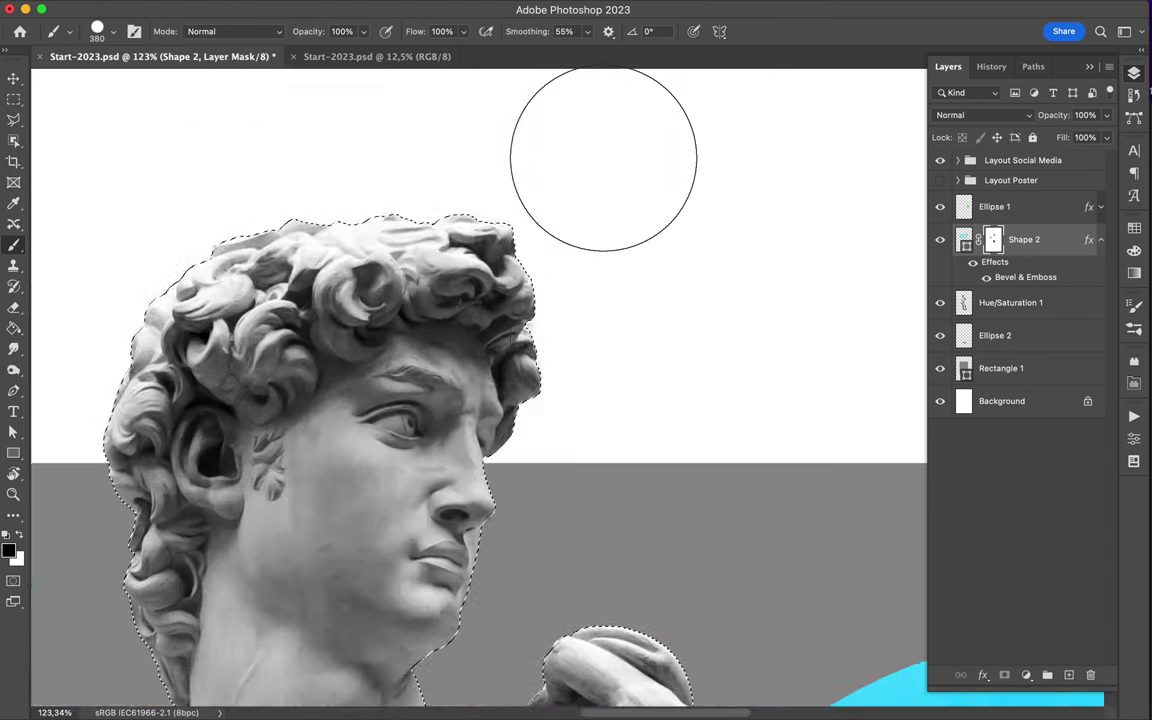
{"action": "scroll", "coordinate": [603, 158], "scroll_direction": "down", "scroll_amount": 3}
{"action": "left_click", "coordinate": [112, 31]}
{"action": "scroll", "coordinate": [540, 519], "scroll_direction": "up", "scroll_amount": 3}
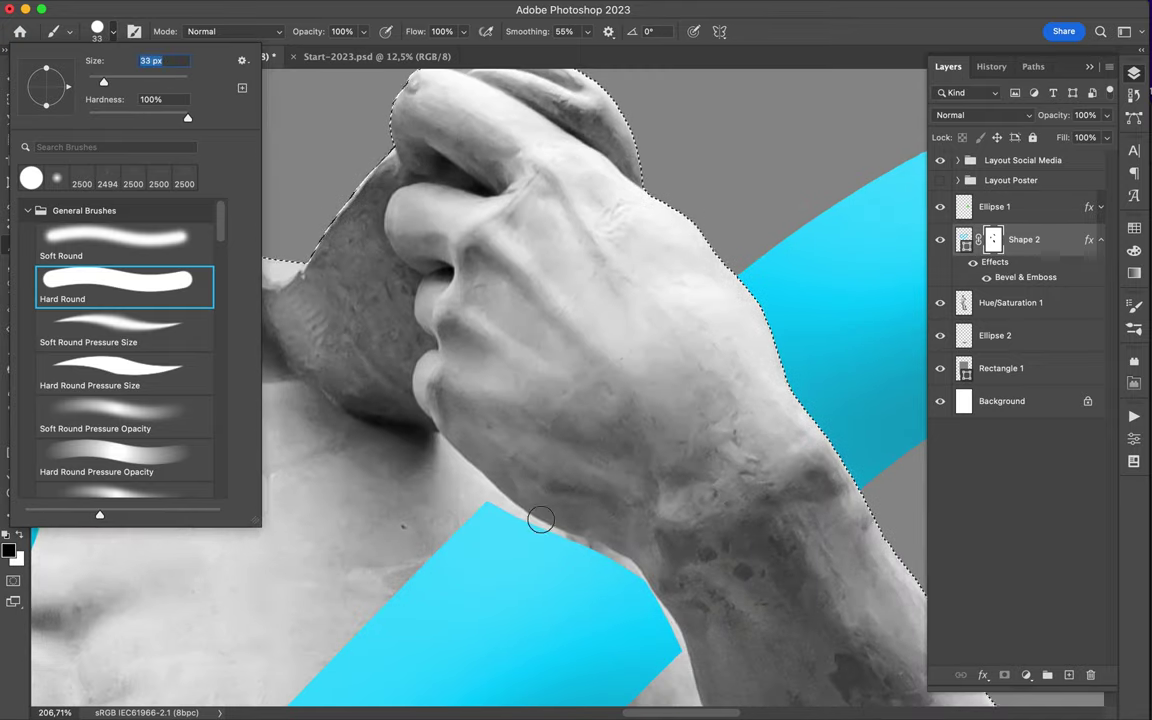
{"action": "left_click", "coordinate": [540, 519]}
{"action": "scroll", "coordinate": [610, 564], "scroll_direction": "up", "scroll_amount": 2}
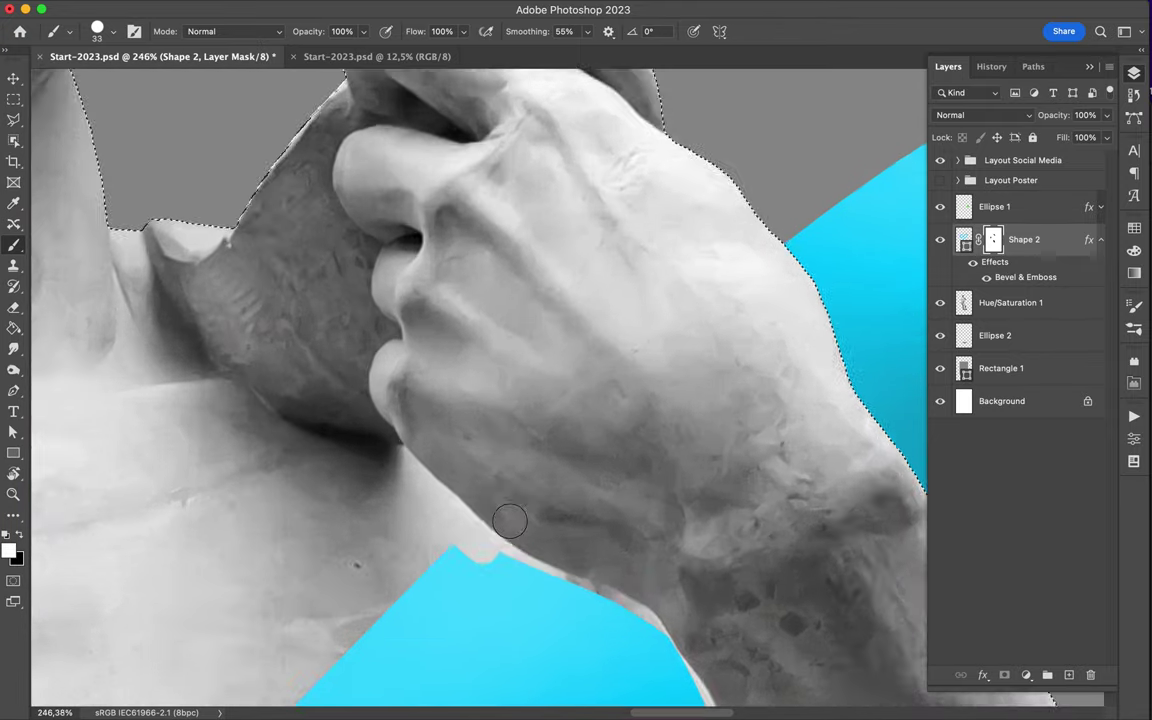
{"action": "scroll", "coordinate": [506, 519], "scroll_direction": "up", "scroll_amount": 2}
{"action": "scroll", "coordinate": [429, 553], "scroll_direction": "up", "scroll_amount": 2}
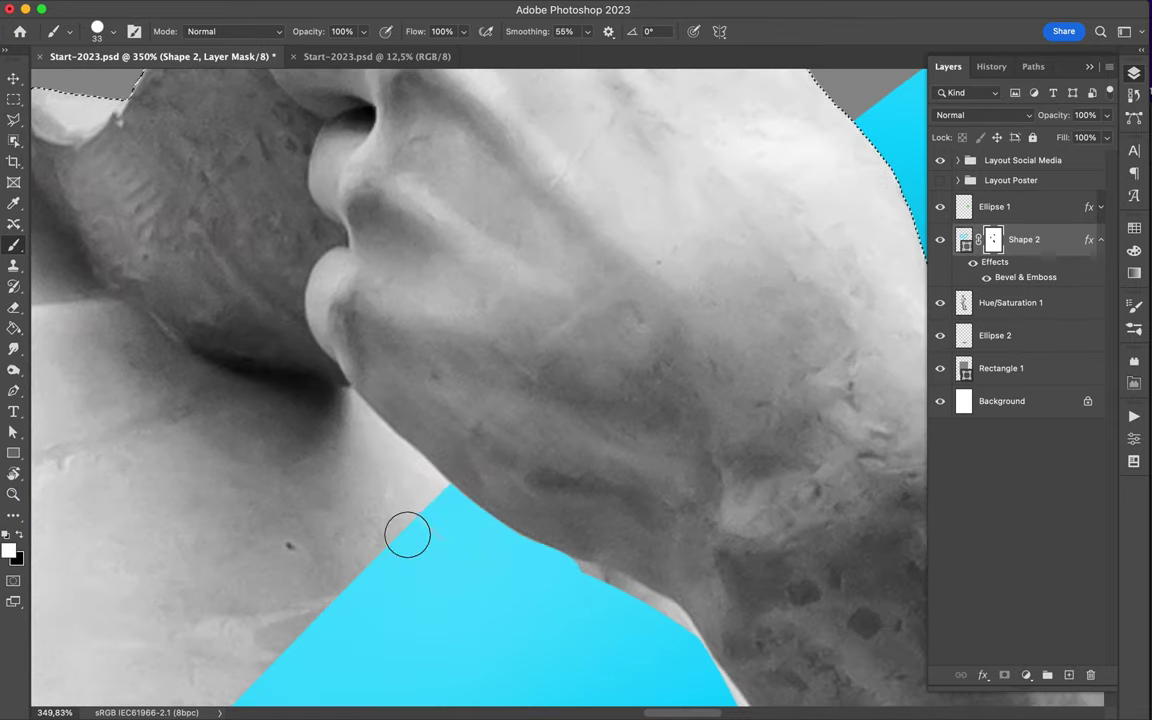
{"action": "scroll", "coordinate": [407, 535], "scroll_direction": "right", "scroll_amount": 5}
{"action": "scroll", "coordinate": [452, 555], "scroll_direction": "down", "scroll_amount": 2}
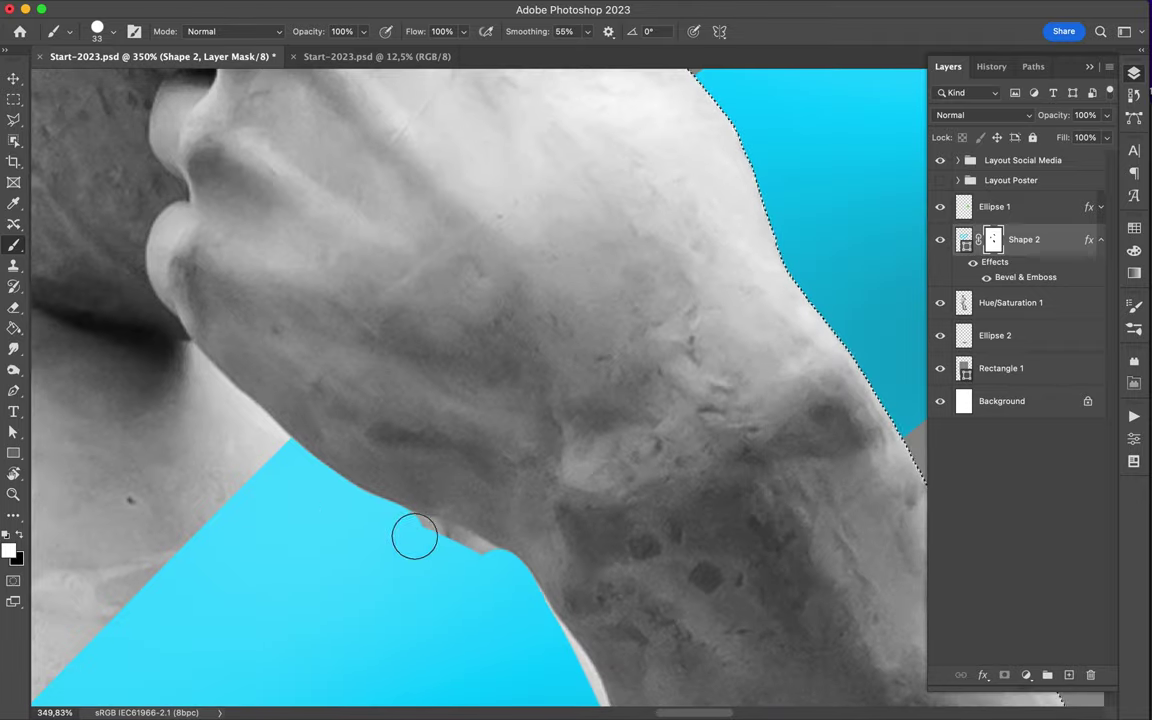
{"action": "scroll", "coordinate": [470, 500], "scroll_direction": "down", "scroll_amount": 5}
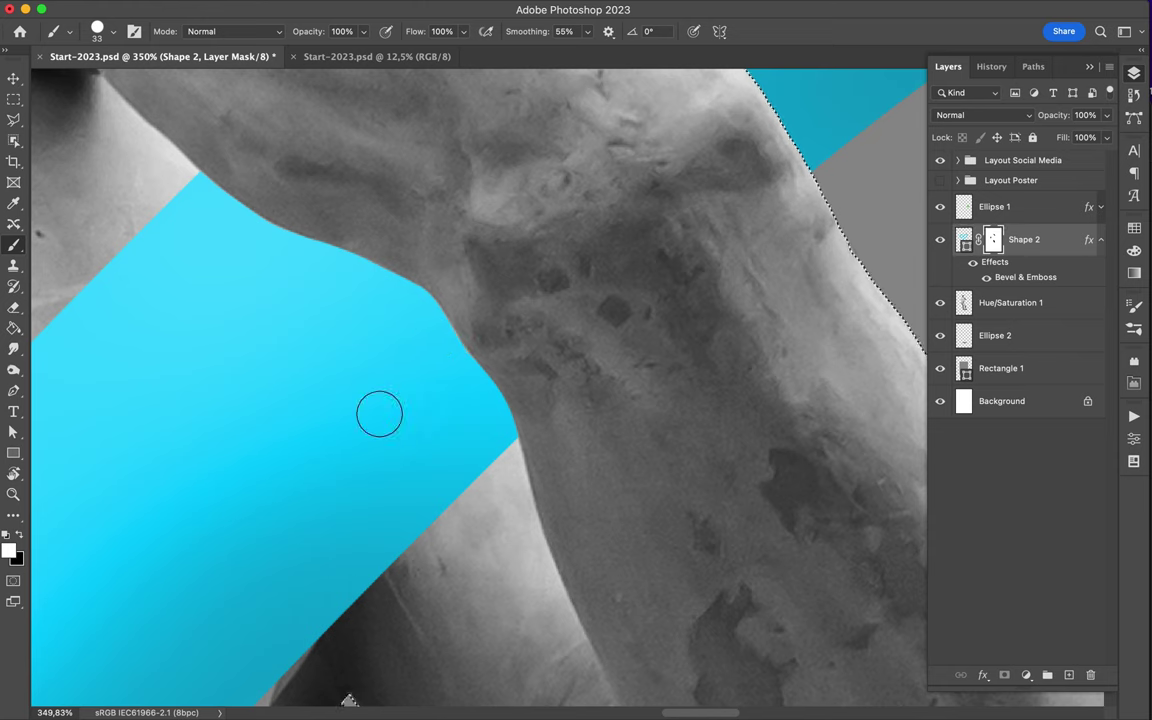
Fit the whole poster in view and save the document
{"action": "key", "text": "super+o"}
{"action": "key", "text": "Escape"}
{"action": "key", "text": "super+0"}
{"action": "key", "text": "super+s"}
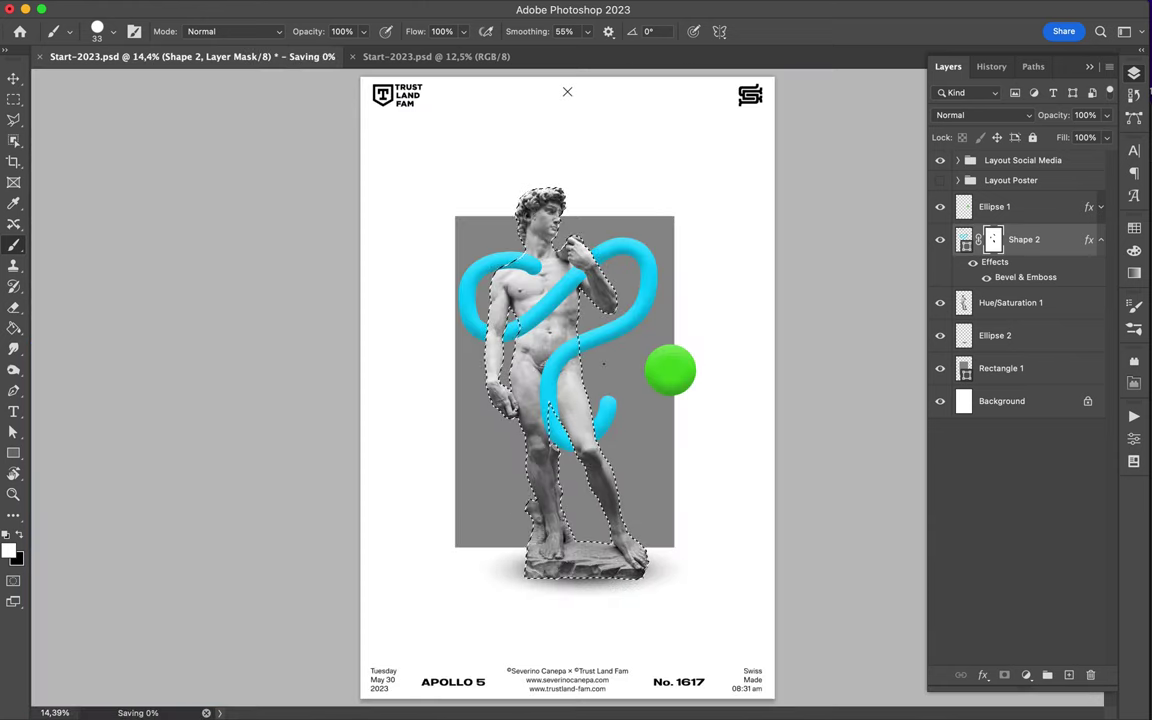
{"action": "scroll", "coordinate": [567, 388], "scroll_direction": "up", "scroll_amount": 3}
Fill the statue selection with black on a new layer, then deselect
{"action": "left_click", "coordinate": [1069, 674]}
{"action": "key", "text": "g"}
{"action": "left_click", "coordinate": [10, 549]}
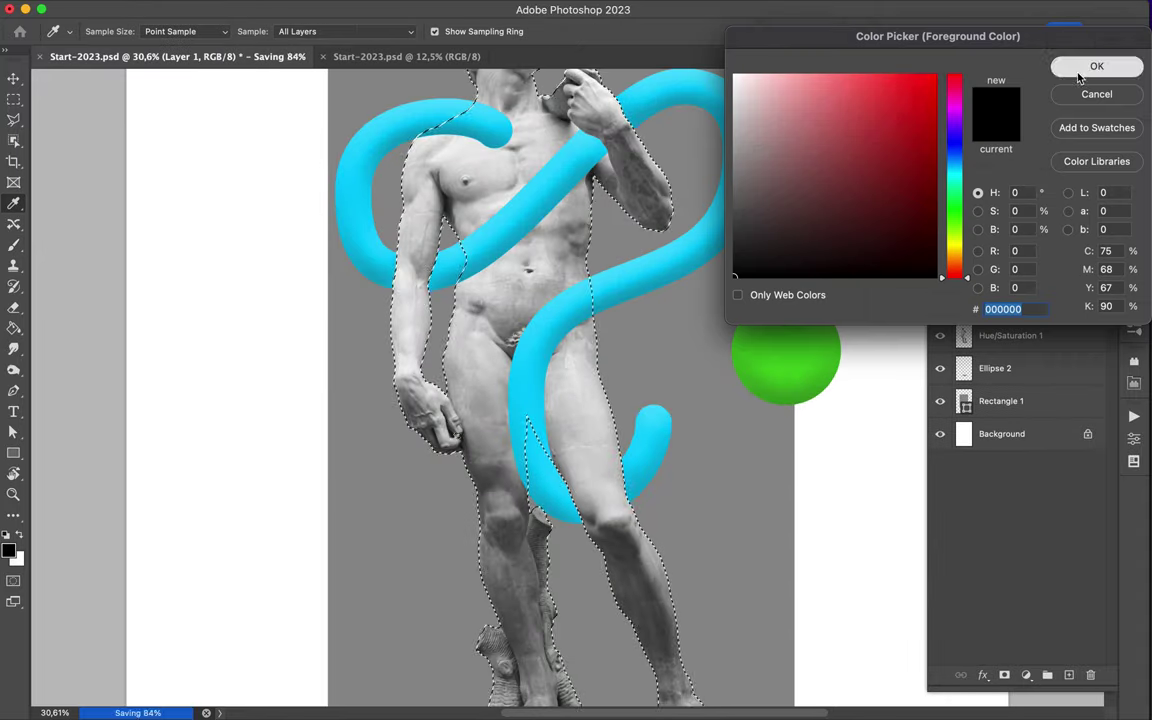
{"action": "left_click", "coordinate": [1100, 69]}
{"action": "left_click", "coordinate": [510, 276]}
{"action": "key", "text": "super+d"}
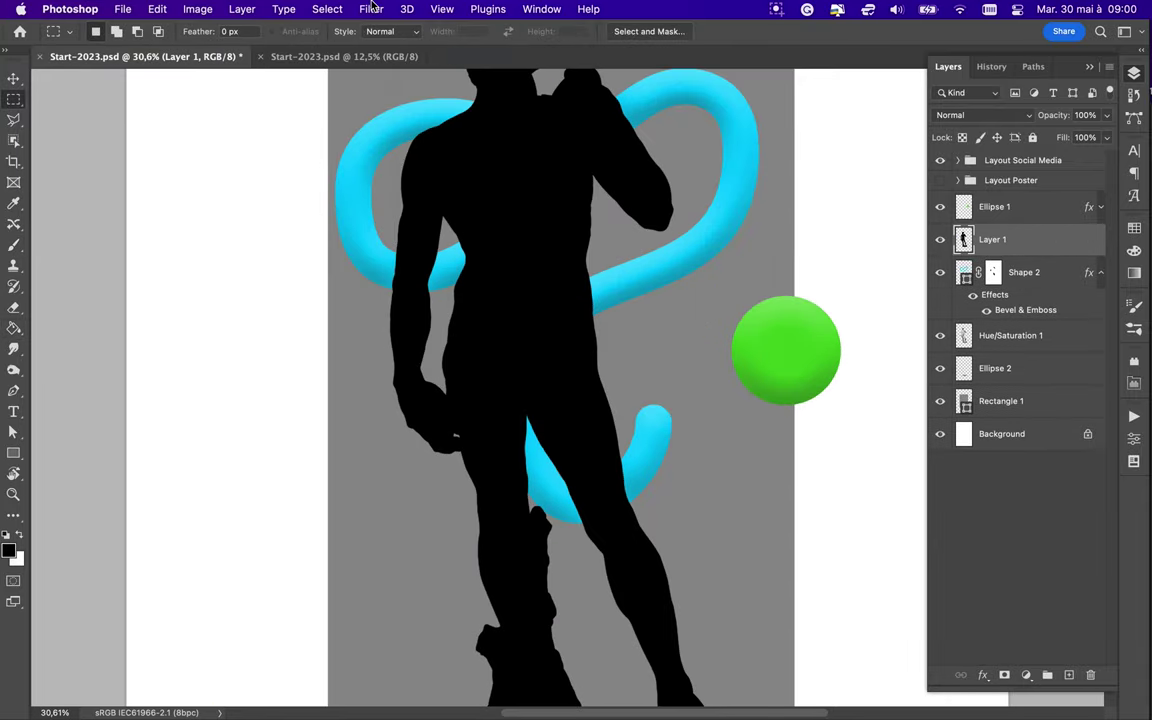
Gaussian-blur the black silhouette, duplicate it, clip the copy to the tube and hide the original
{"action": "left_click", "coordinate": [404, 9]}
{"action": "left_click", "coordinate": [665, 272]}
{"action": "left_click", "coordinate": [1047, 113]}
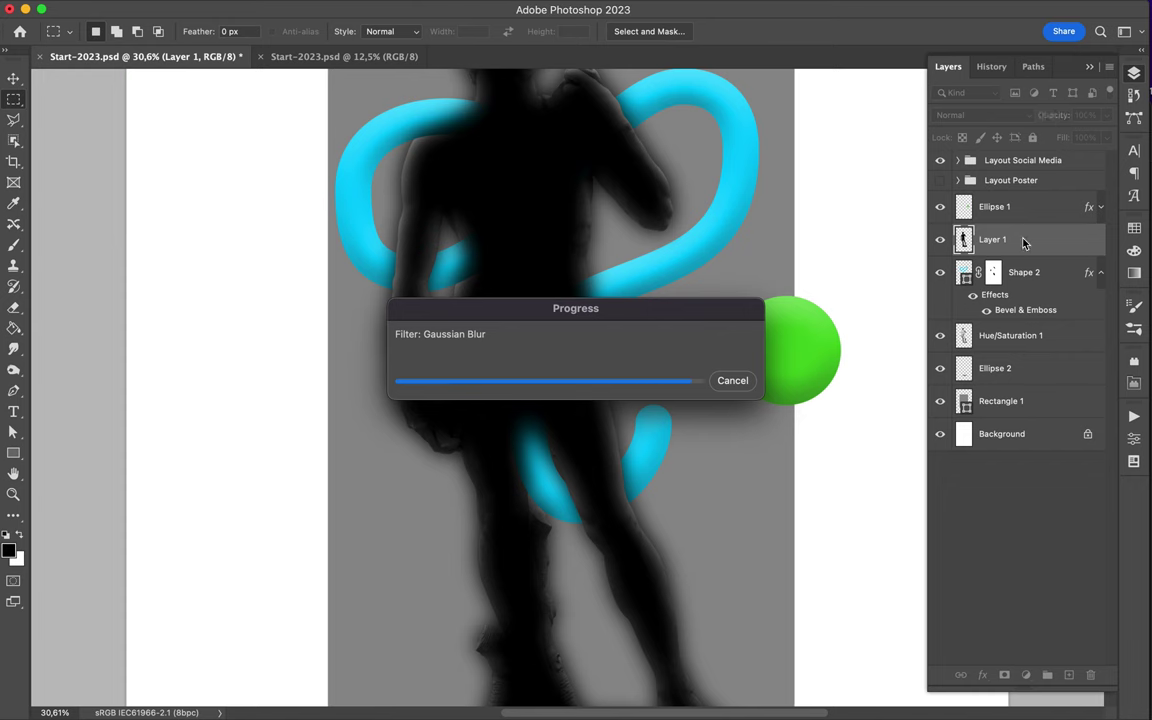
{"action": "left_click_drag", "start_coordinate": [1022, 241], "coordinate": [1000, 258]}
{"action": "key", "text": "super+alt+g"}
{"action": "left_click", "coordinate": [940, 239]}
Erase the shadow near the left arm, across the chest and down the hip
{"action": "key", "text": "e"}
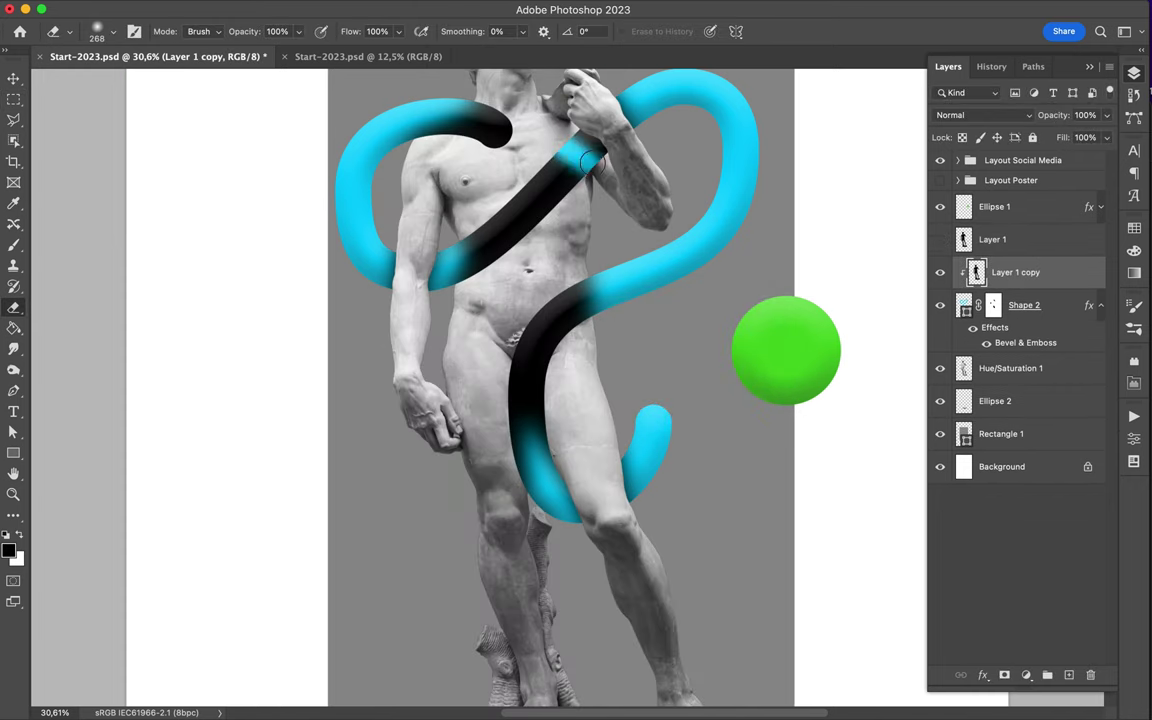
{"action": "left_click_drag", "start_coordinate": [529, 231], "coordinate": [465, 282]}
{"action": "left_click_drag", "start_coordinate": [497, 234], "coordinate": [516, 211]}
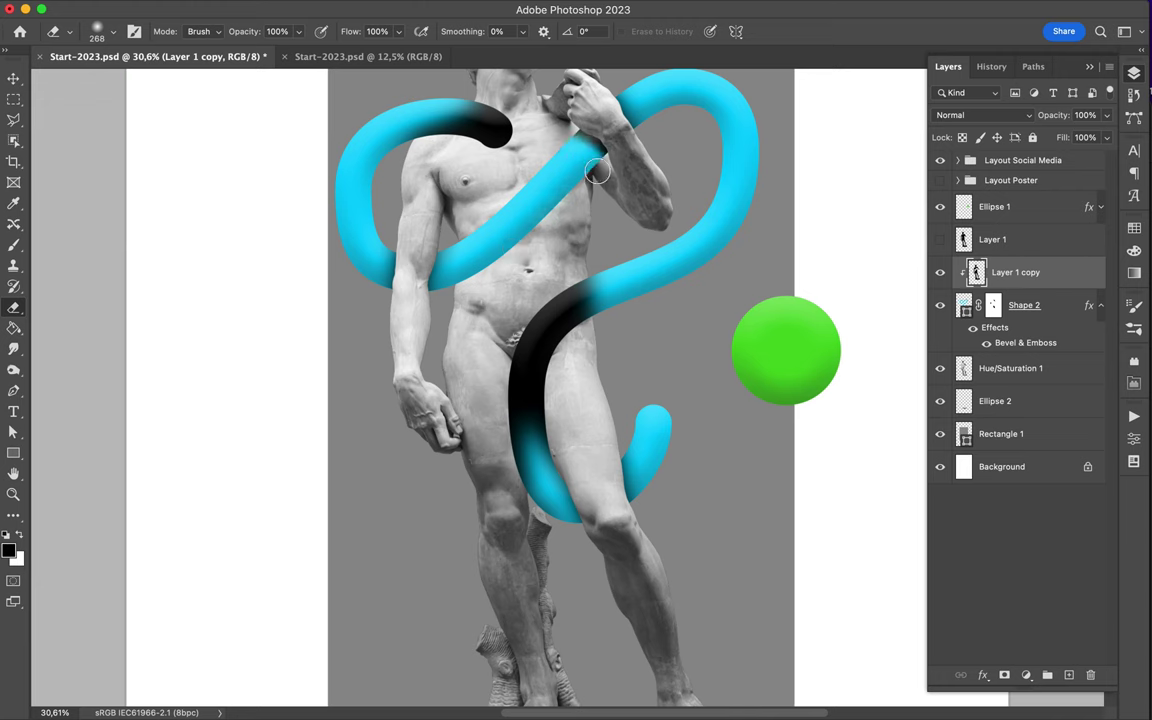
{"action": "left_click_drag", "start_coordinate": [502, 407], "coordinate": [548, 336]}
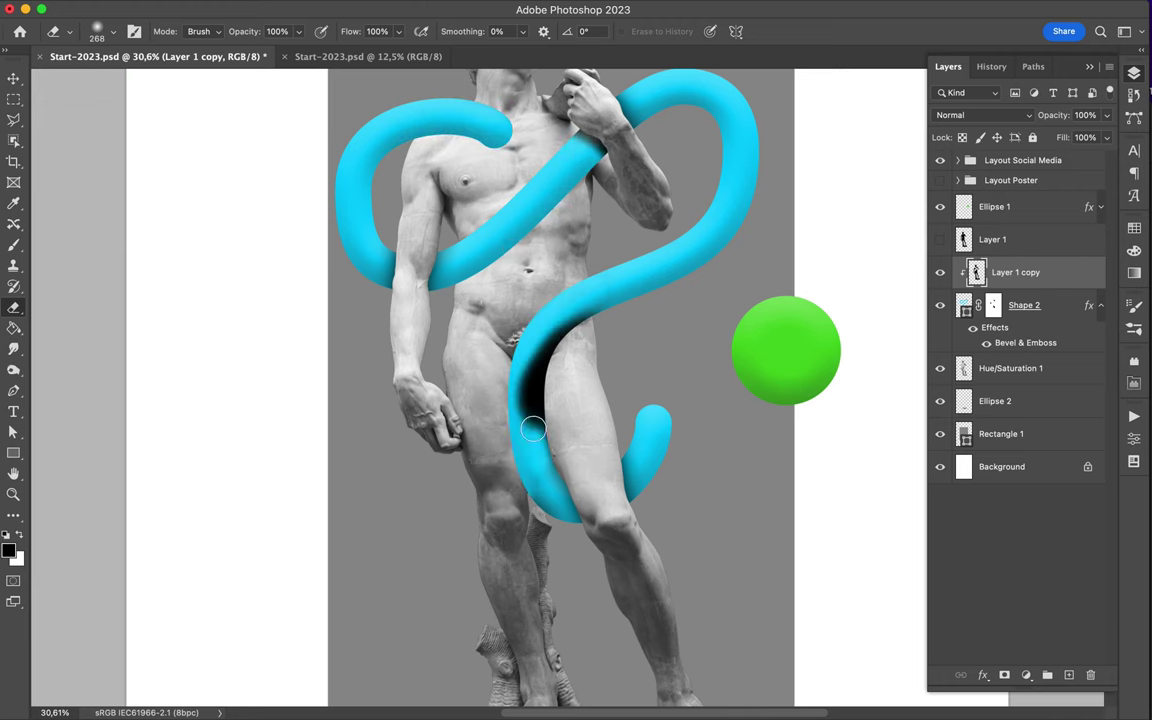
{"action": "scroll", "coordinate": [620, 200], "scroll_direction": "down", "scroll_amount": 1}
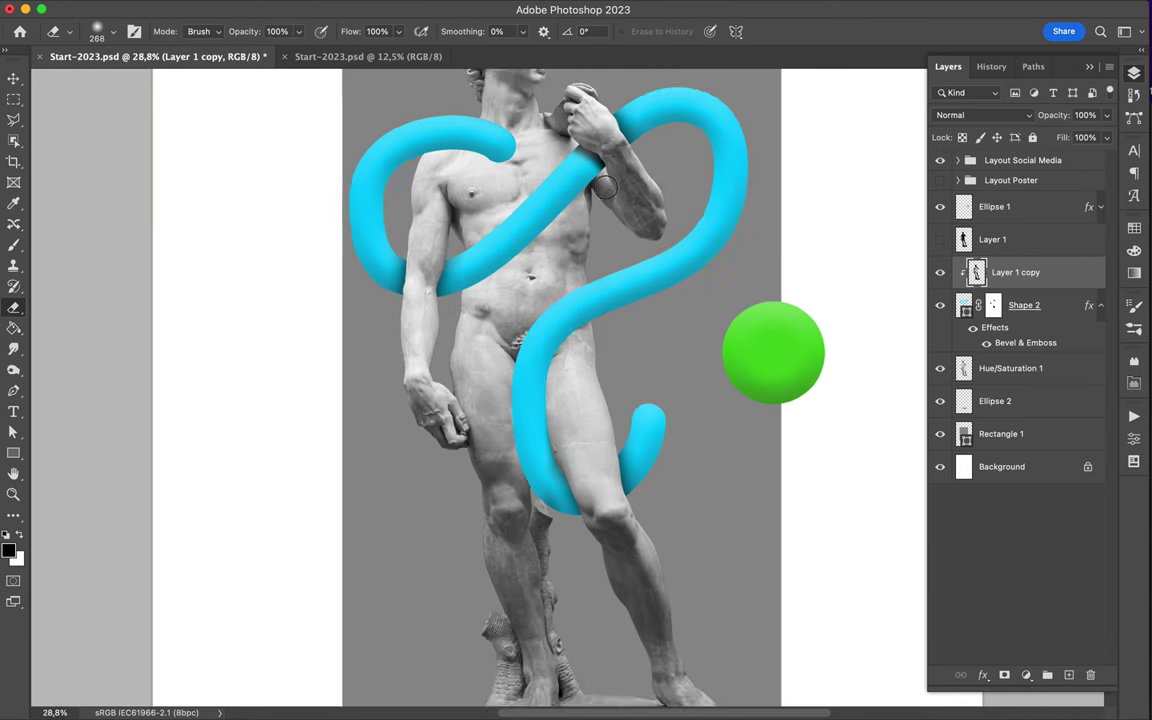
Try Multiply and Overlay blending on the shadow, then revert it to Normal
{"action": "left_click", "coordinate": [987, 115]}
{"action": "left_click", "coordinate": [870, 152]}
{"action": "left_click", "coordinate": [985, 115]}
{"action": "left_click", "coordinate": [977, 266]}
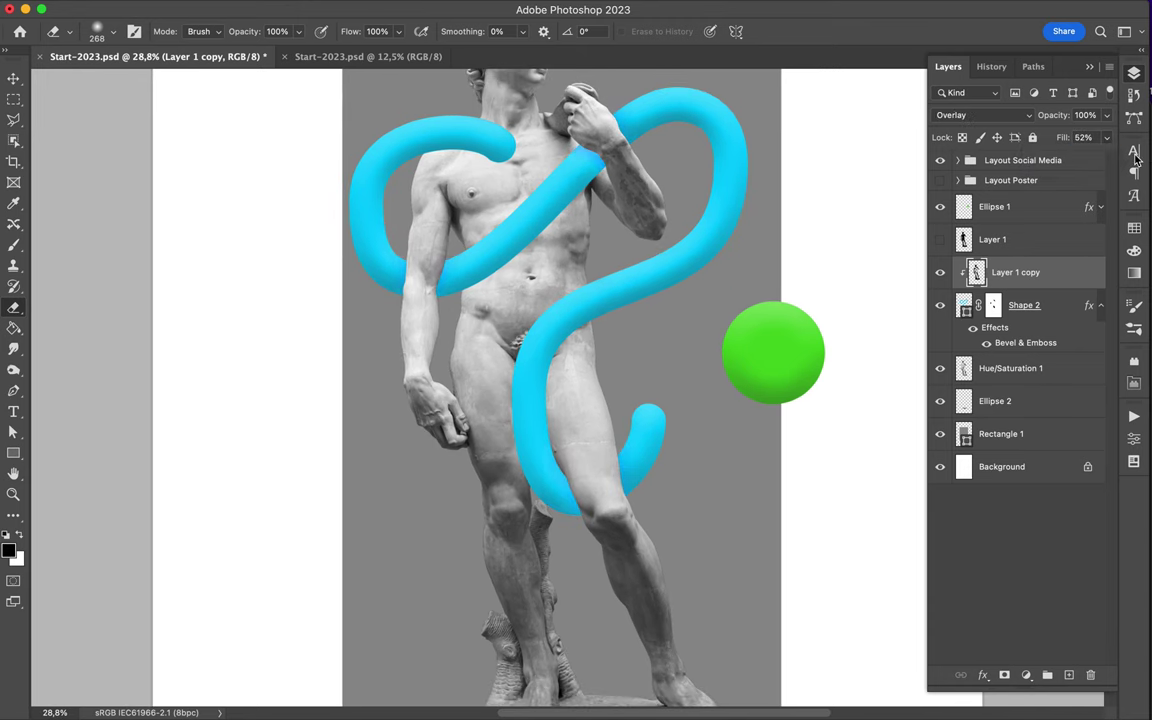
{"action": "key", "text": "ctrl+z"}
{"action": "key", "text": "ctrl+z"}
{"action": "key", "text": "ctrl+0"}
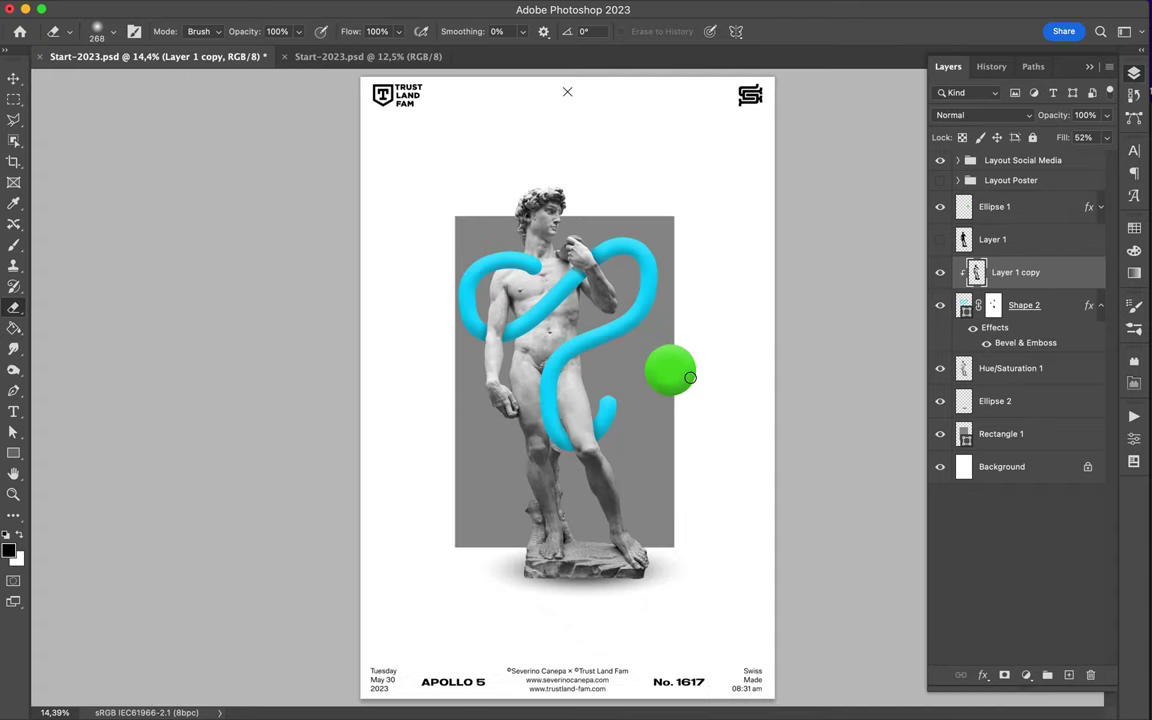
{"action": "key", "text": "v"}
{"action": "left_click", "coordinate": [1133, 230]}
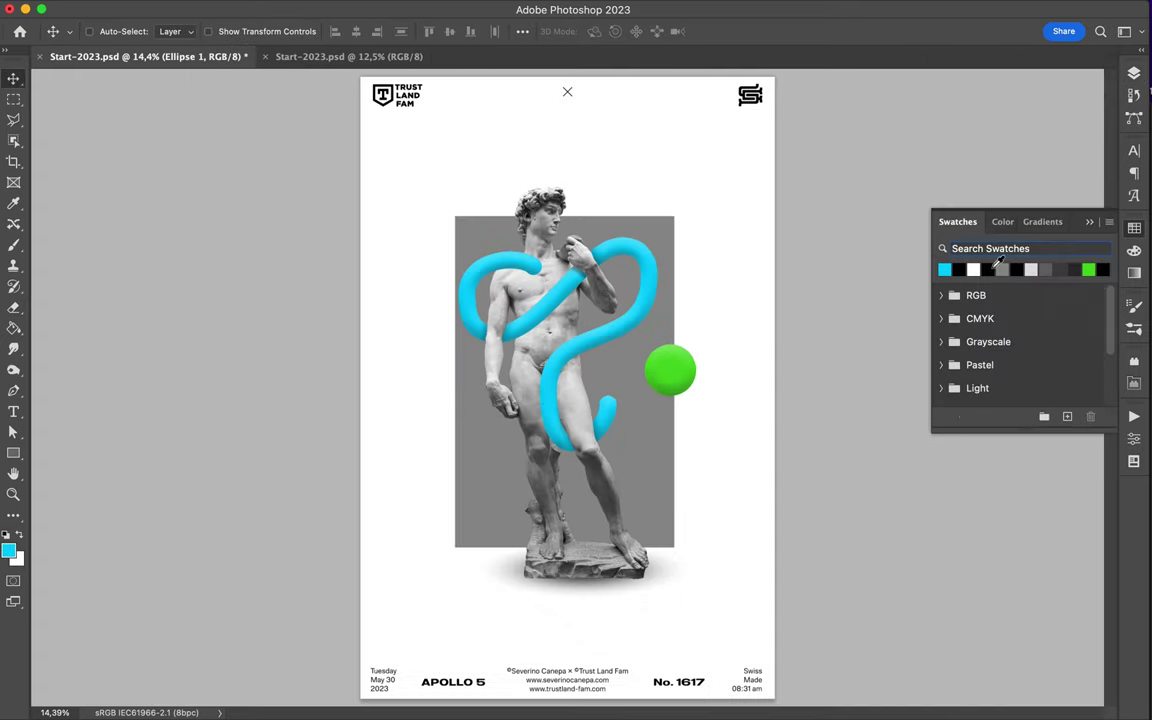
Nudge the green circle, then draw a full-poster rectangle with a light grey gradient fill
{"action": "left_click_drag", "start_coordinate": [676, 372], "coordinate": [709, 312]}
{"action": "key", "text": "u"}
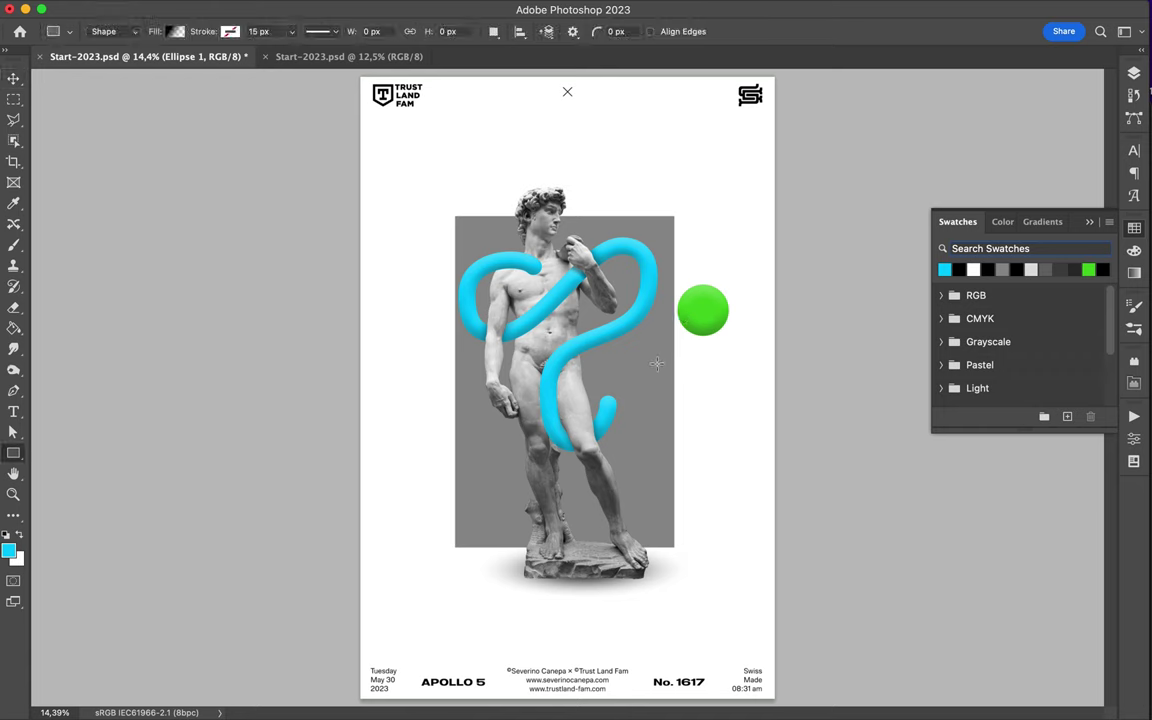
{"action": "key", "text": "ctrl+minus"}
{"action": "left_click_drag", "start_coordinate": [456, 192], "coordinate": [745, 652]}
{"action": "left_click", "coordinate": [176, 31]}
{"action": "double_click", "coordinate": [274, 246]}
{"action": "key", "text": "Return"}
{"action": "double_click", "coordinate": [274, 246]}
{"action": "key", "text": "Return"}
{"action": "left_click", "coordinate": [241, 210]}
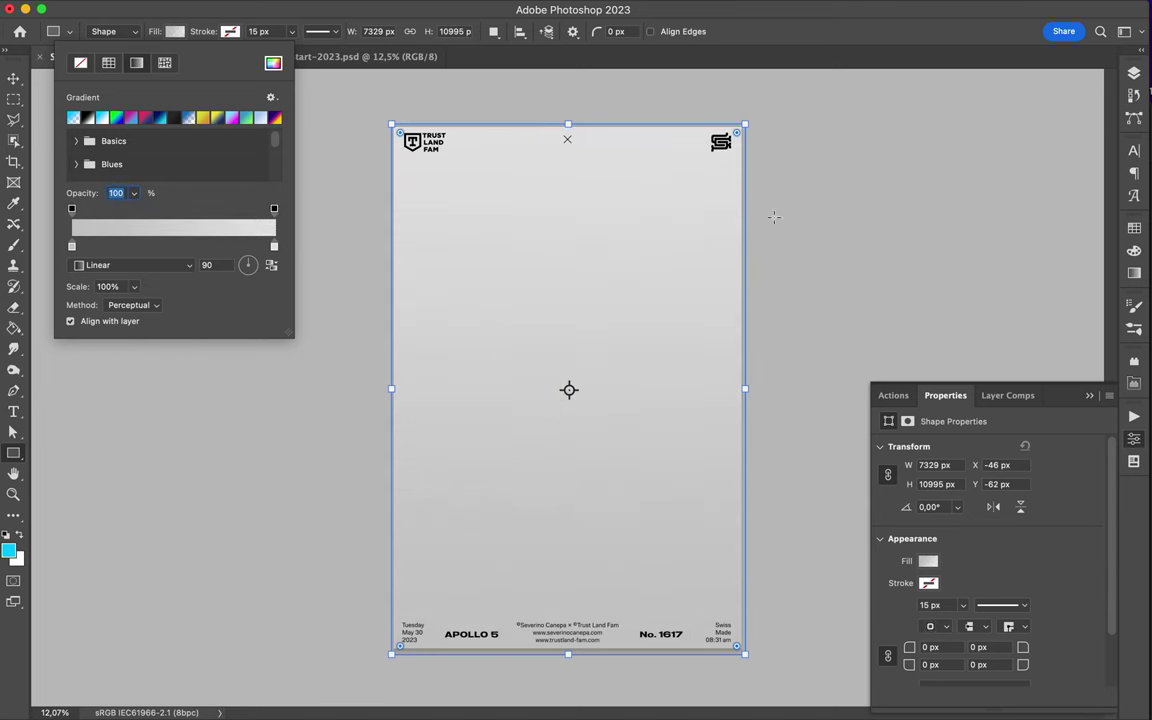
Move the gradient rectangle just above Background and lower its fill to 20%
{"action": "left_click", "coordinate": [1134, 73]}
{"action": "left_click_drag", "start_coordinate": [1010, 204], "coordinate": [1039, 476]}
{"action": "left_click_drag", "start_coordinate": [1048, 165], "coordinate": [1041, 160]}
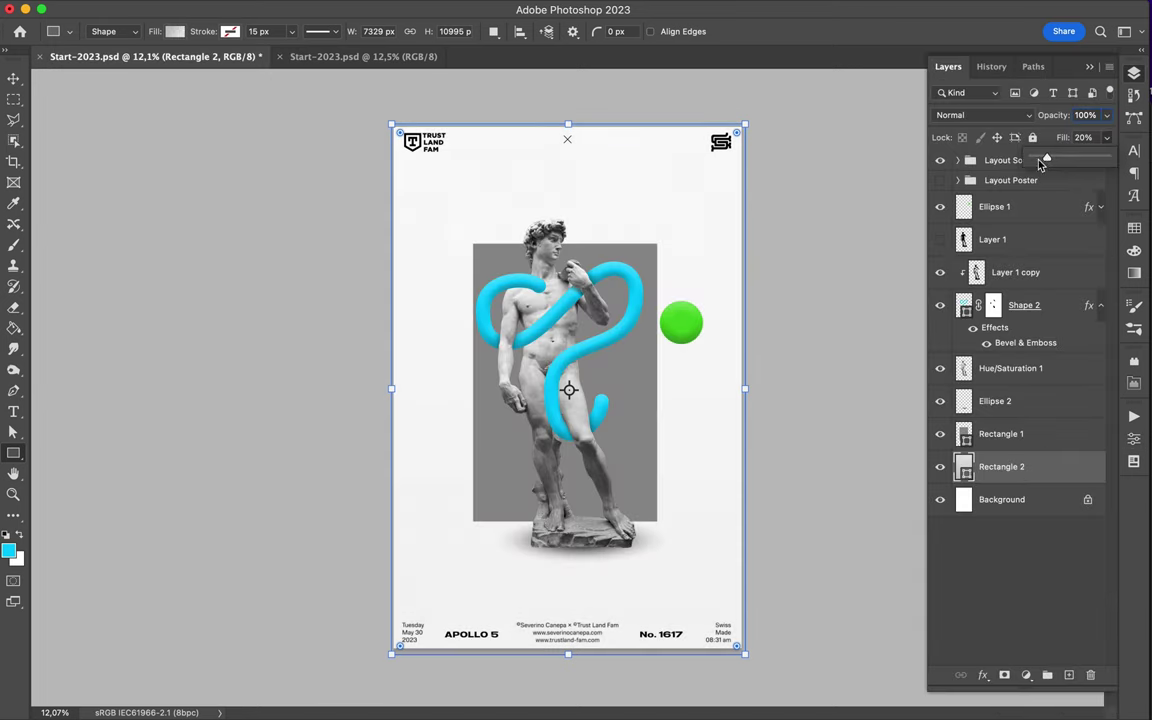
{"action": "scroll", "coordinate": [568, 386], "scroll_direction": "up", "scroll_amount": 2}
Delete the green circle's Ellipse 1 layer
{"action": "left_click", "coordinate": [14, 78]}
{"action": "left_click", "coordinate": [742, 293]}
{"action": "key", "text": "Delete"}
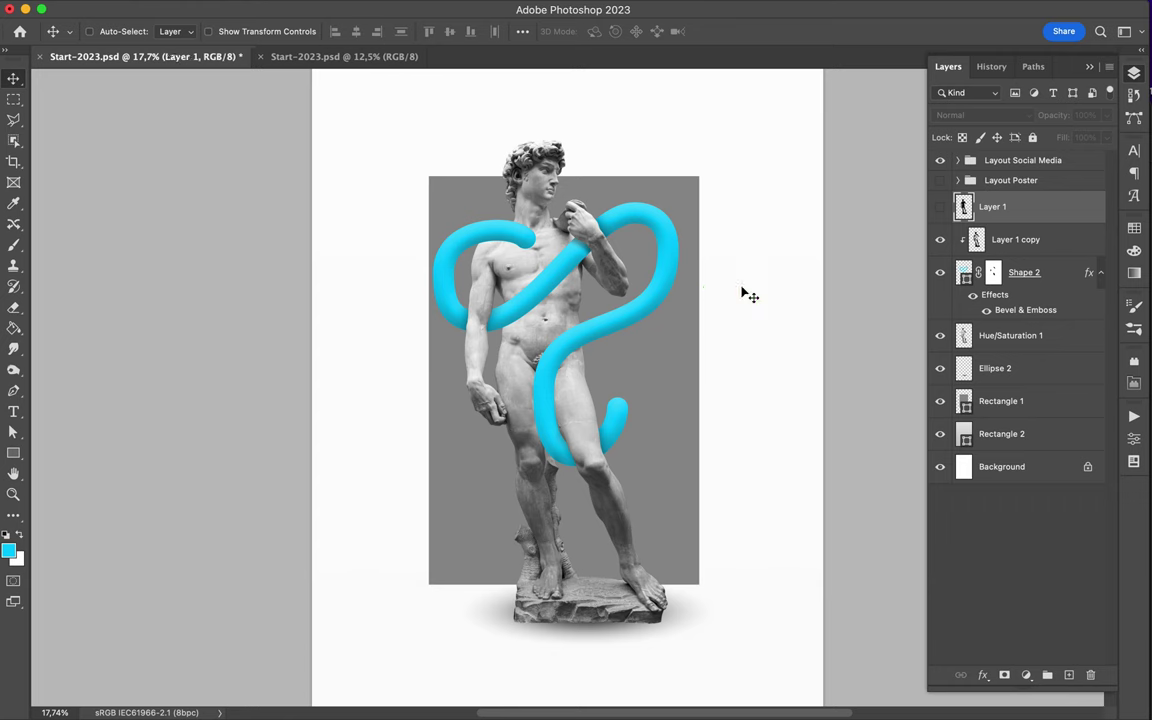
{"action": "left_click", "coordinate": [549, 193]}
Start a new Shape 3 tube path with the Pen and select it
{"action": "key", "text": "p"}
{"action": "left_click", "coordinate": [509, 389]}
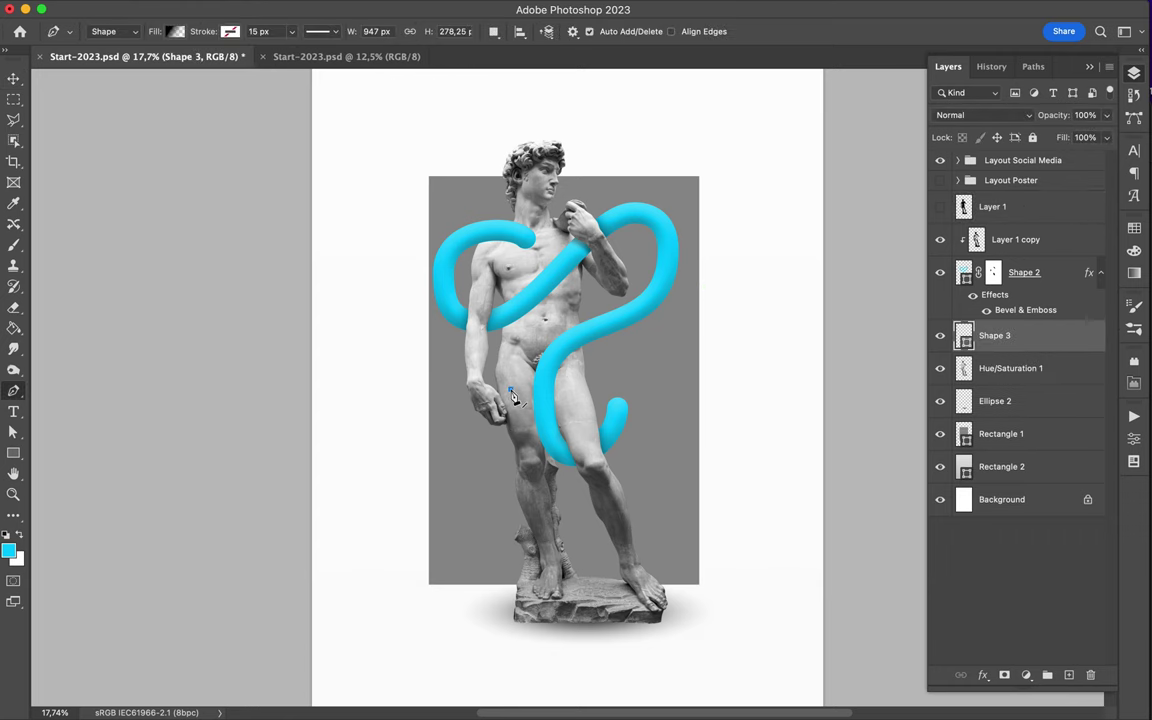
{"action": "key", "text": "a"}
{"action": "left_click", "coordinate": [440, 278]}
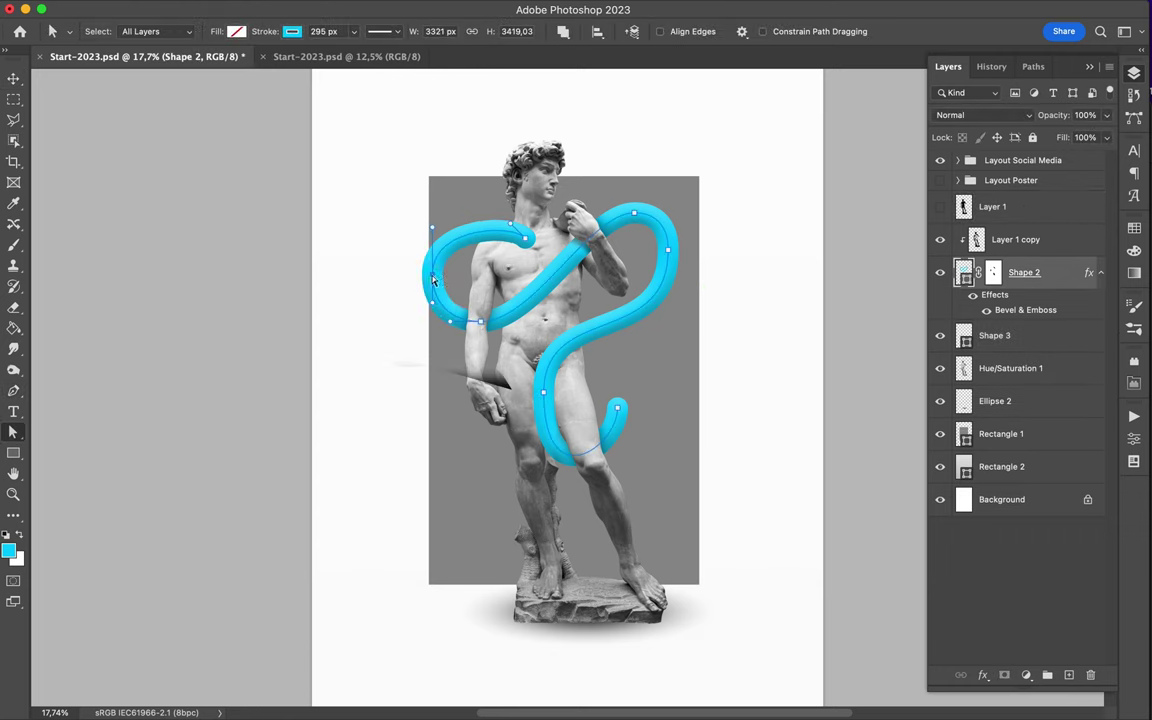
{"action": "left_click", "coordinate": [385, 353]}
Give Shape 3 a 145 px cyan stroke and copy the Bevel & Emboss onto it
{"action": "left_click", "coordinate": [292, 31]}
{"action": "left_click", "coordinate": [385, 31]}
{"action": "left_click", "coordinate": [334, 31]}
{"action": "type", "text": "145"}
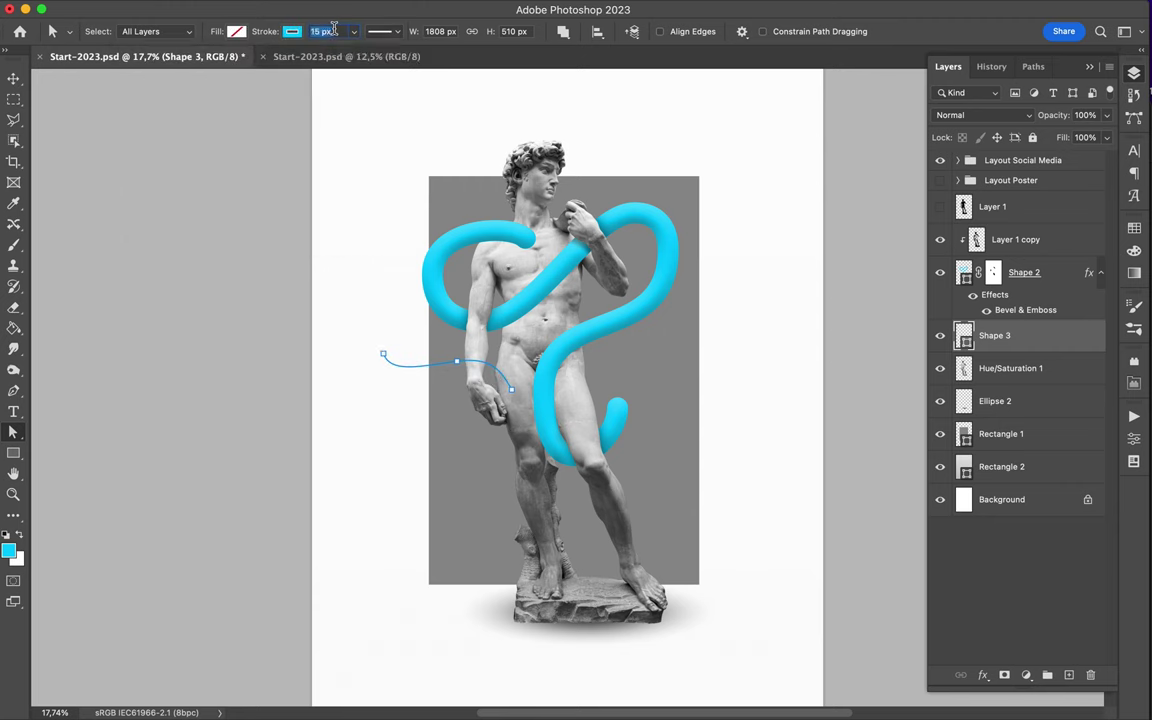
{"action": "key", "text": "Return"}
{"action": "left_click_drag", "start_coordinate": [1089, 272], "coordinate": [1075, 335]}
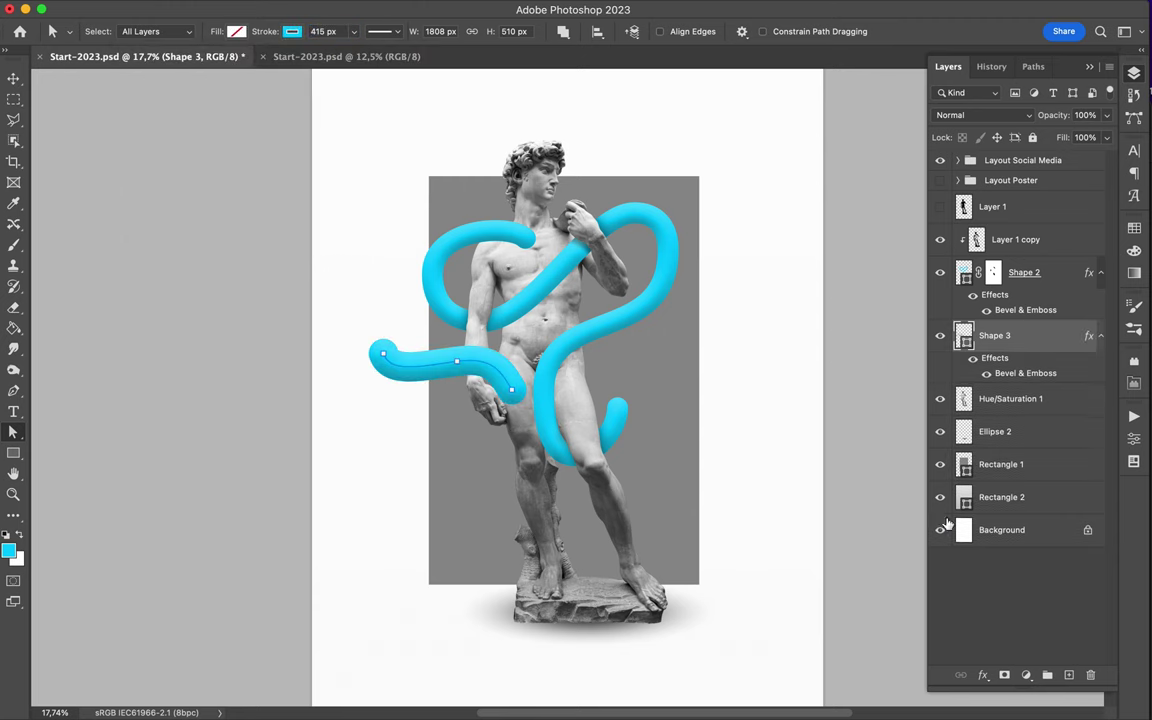
Mask Shape 3 with black where the tube passes behind the arm
{"action": "left_click", "coordinate": [1005, 677]}
{"action": "key", "text": "ctrl+plus"}
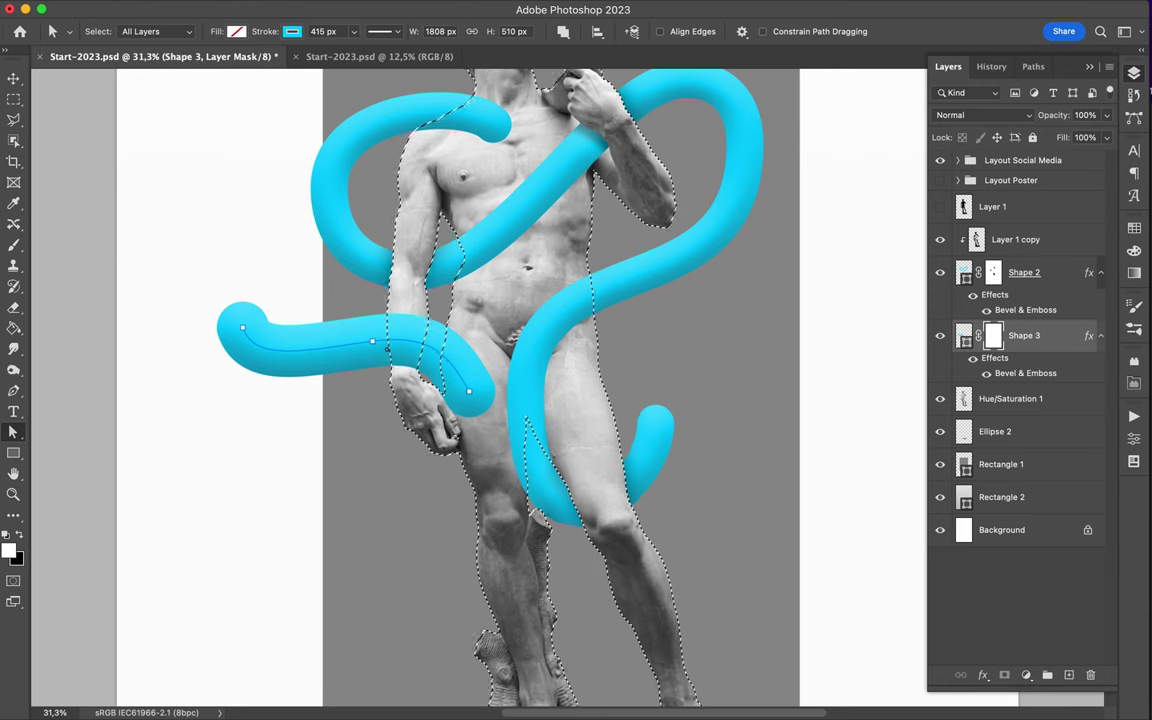
{"action": "key", "text": "b"}
{"action": "key", "text": "x"}
{"action": "left_click_drag", "start_coordinate": [405, 318], "coordinate": [389, 366]}
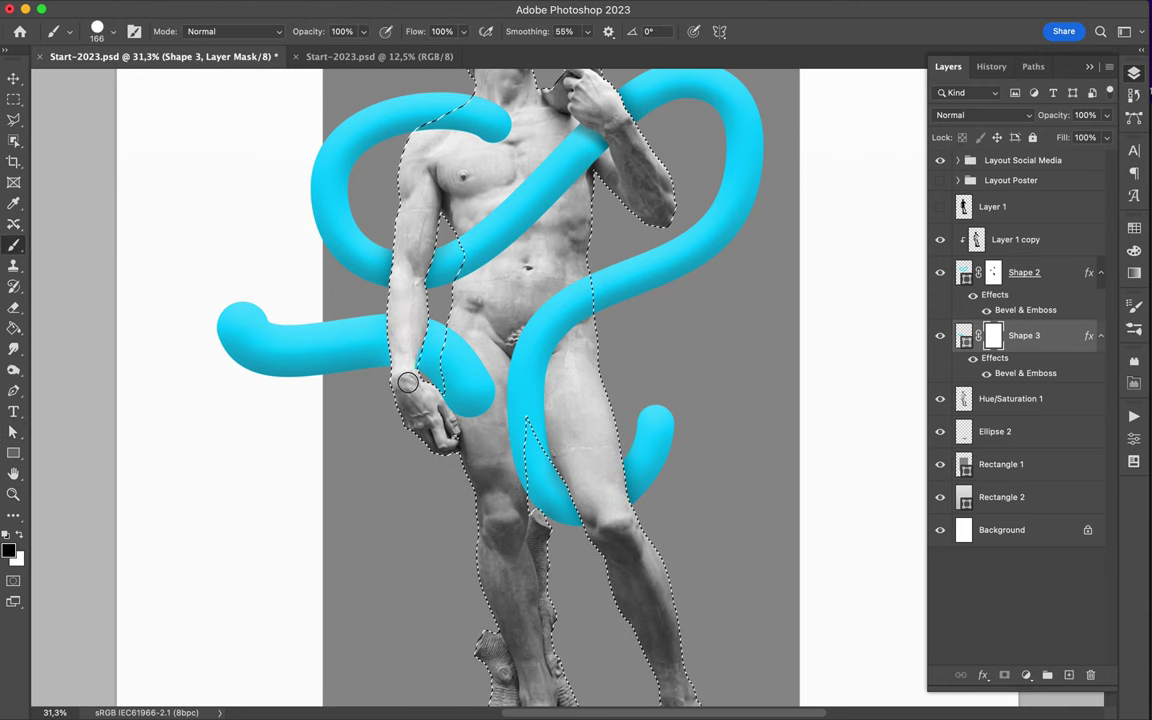
{"action": "key", "text": "m"}
{"action": "key", "text": "ctrl+d"}
{"action": "key", "text": "v"}
{"action": "scroll", "coordinate": [573, 406], "scroll_direction": "down", "scroll_amount": 2}
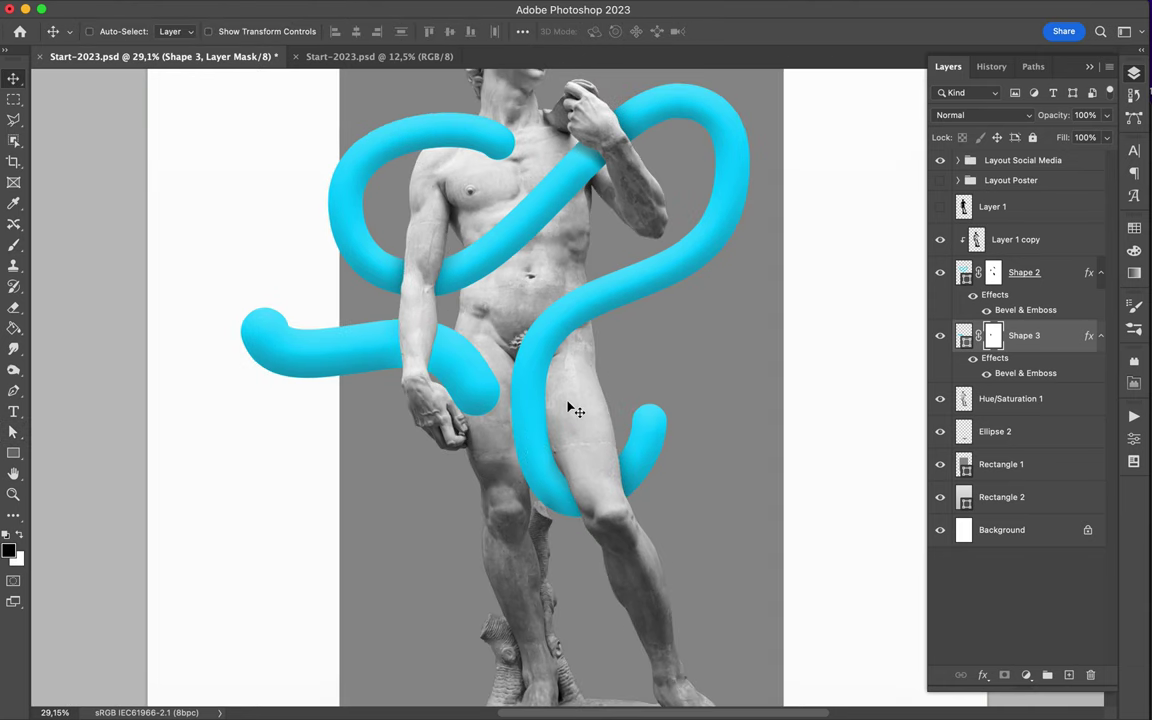
Clip a duplicated statue shadow layer to Shape 3 and erase part of it
{"action": "left_click_drag", "start_coordinate": [1018, 214], "coordinate": [1020, 340]}
{"action": "key", "text": "ctrl+alt+g"}
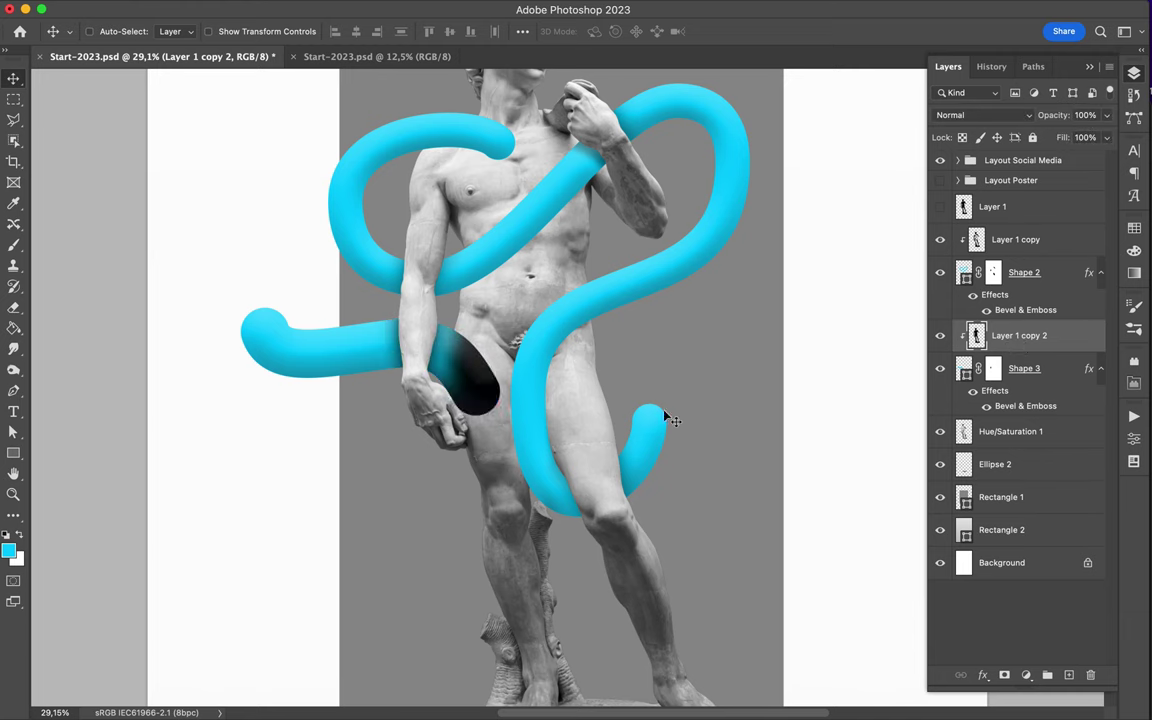
{"action": "key", "text": "e"}
{"action": "left_click_drag", "start_coordinate": [445, 345], "coordinate": [420, 370]}
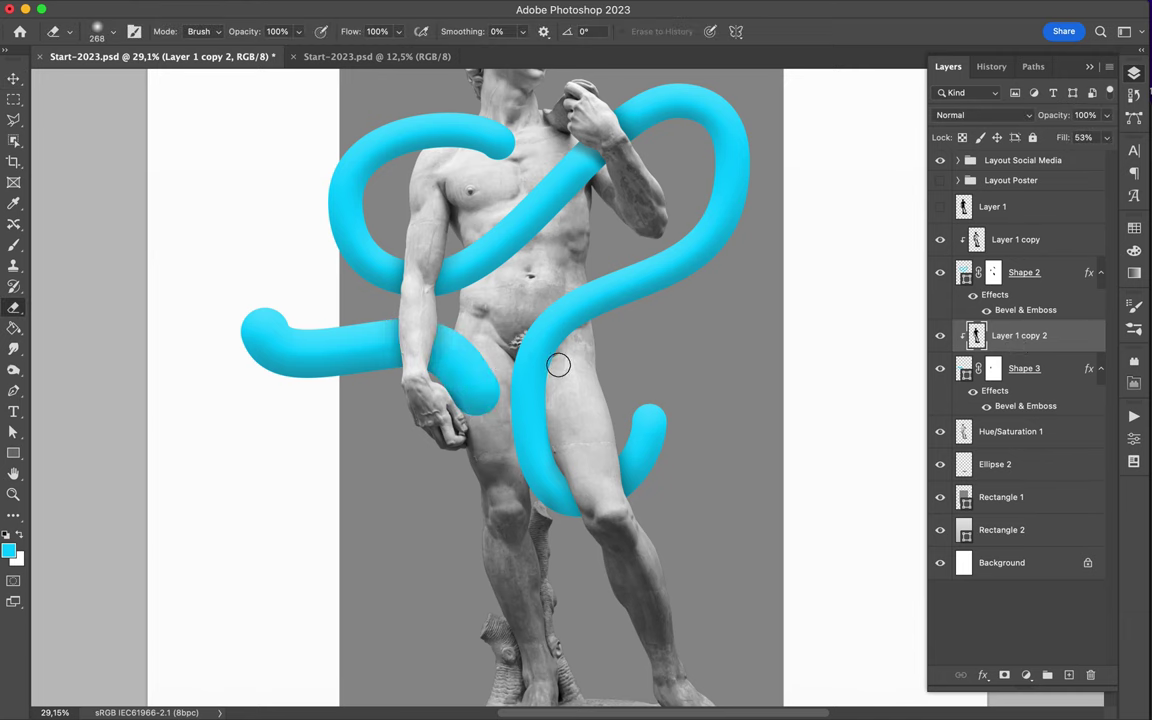
{"action": "scroll", "coordinate": [558, 365], "scroll_direction": "down", "scroll_amount": 2}
Pen-draw Shape 4 across the lower legs with no fill, an 845 px cyan stroke and rounded ends
{"action": "key", "text": "p"}
{"action": "left_click", "coordinate": [443, 447]}
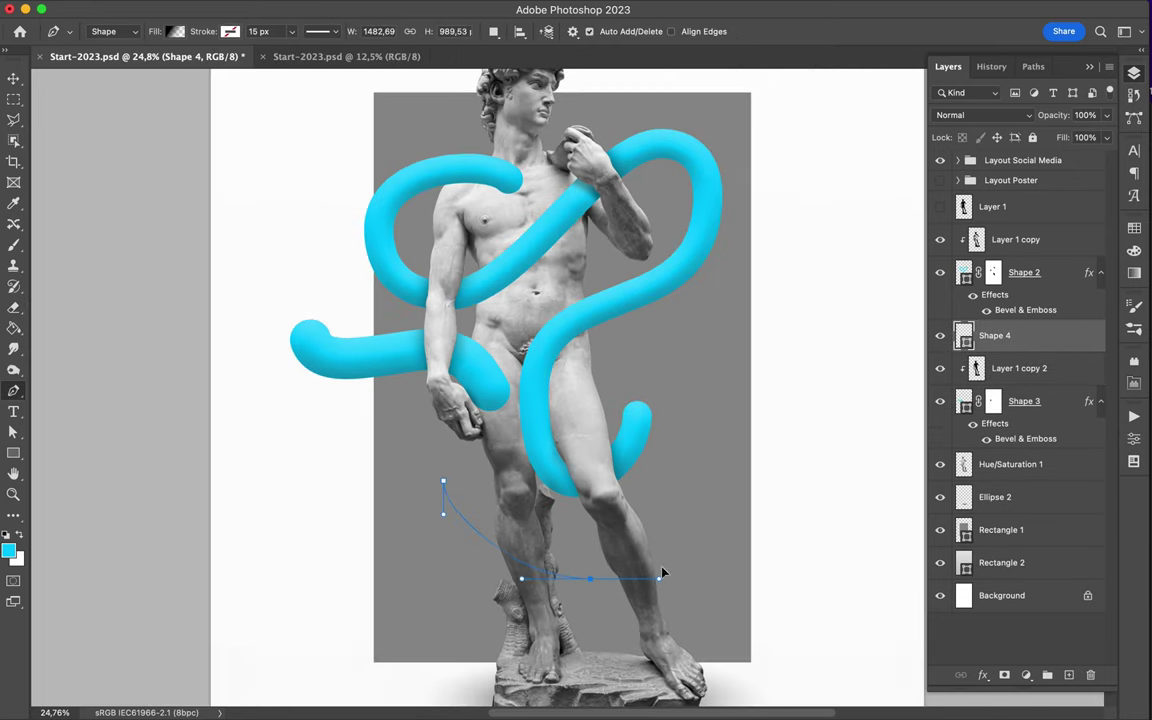
{"action": "left_click_drag", "start_coordinate": [840, 682], "coordinate": [844, 685]}
{"action": "left_click", "coordinate": [176, 31]}
{"action": "left_click", "coordinate": [77, 57]}
{"action": "left_click", "coordinate": [230, 31]}
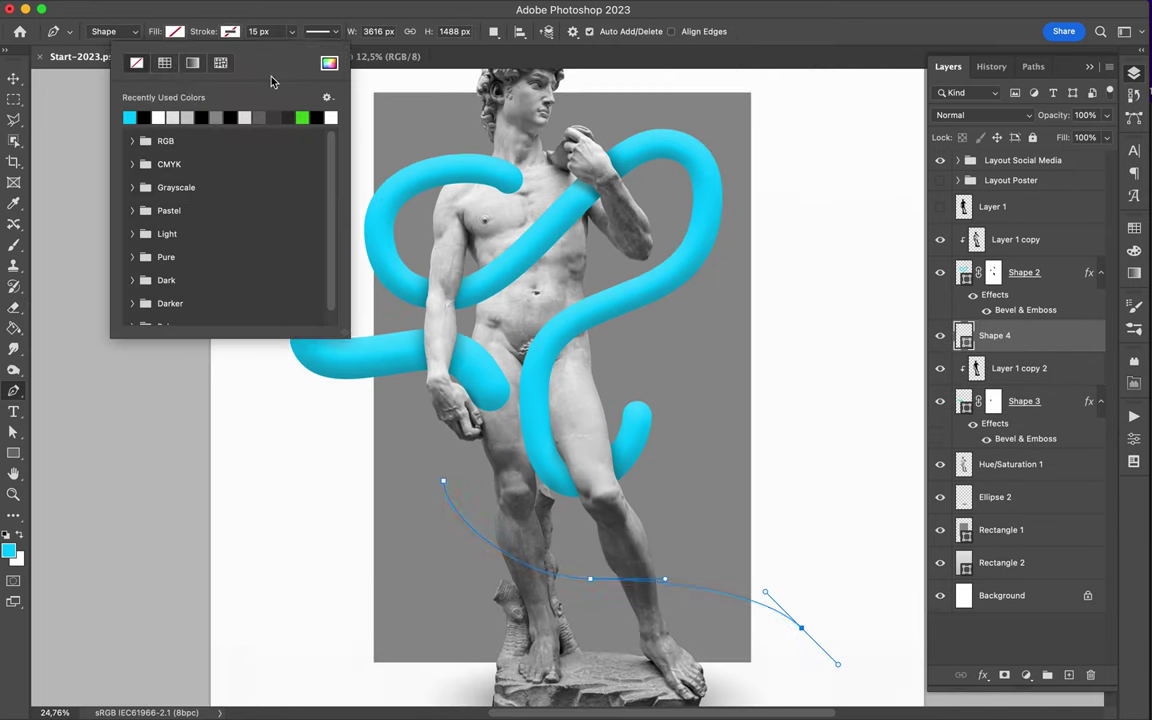
{"action": "left_click", "coordinate": [150, 118]}
{"action": "left_click", "coordinate": [265, 31]}
{"action": "left_click", "coordinate": [320, 31]}
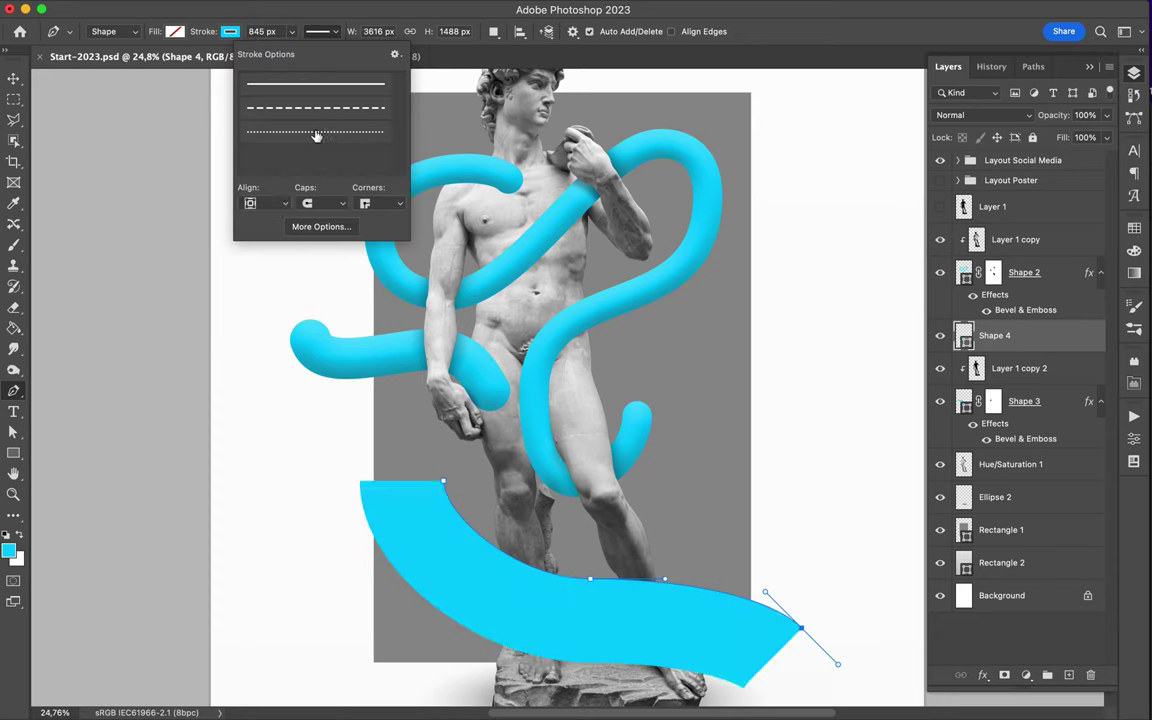
{"action": "left_click", "coordinate": [717, 543]}
{"action": "scroll", "coordinate": [718, 440], "scroll_direction": "down", "scroll_amount": 3}
Nudge the wide Shape 4 band up and left, then paste the Bevel & Emboss effect onto it
{"action": "key", "text": "a"}
{"action": "key", "text": "v"}
{"action": "left_click_drag", "start_coordinate": [612, 470], "coordinate": [603, 452]}
{"action": "right_click", "coordinate": [995, 335]}
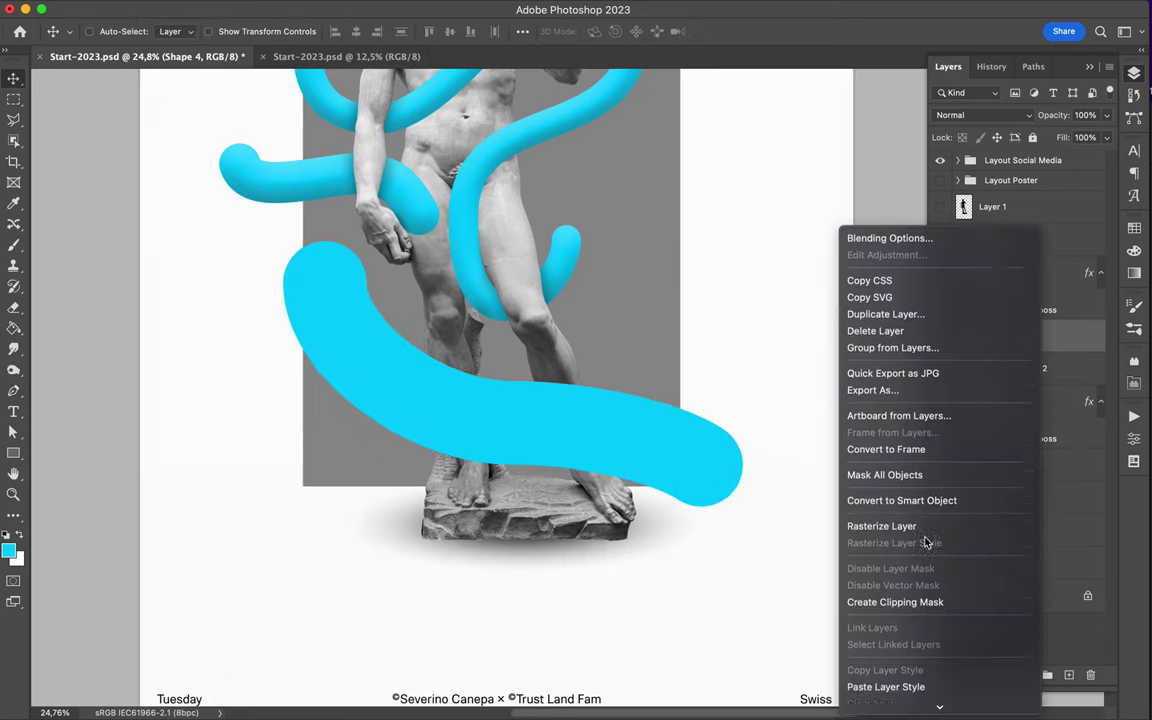
{"action": "left_click", "coordinate": [887, 686]}
Confirm the band's Bevel & Emboss and mask the band behind the statue's legs
{"action": "double_click", "coordinate": [1025, 373]}
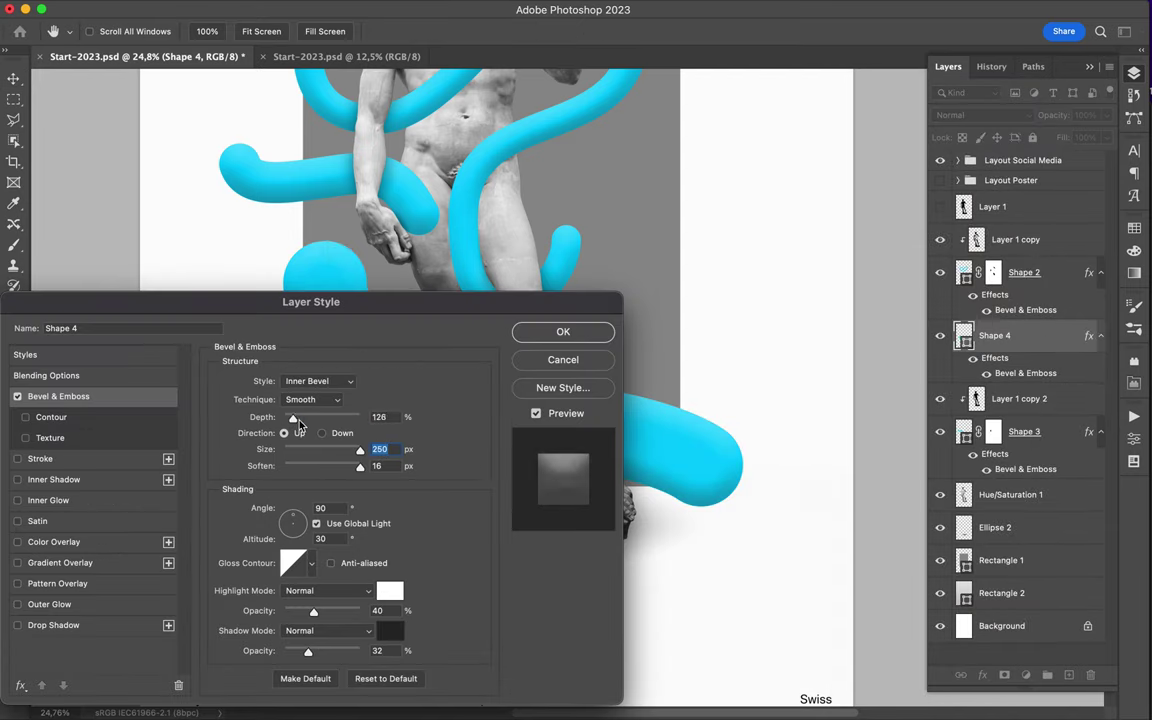
{"action": "left_click", "coordinate": [560, 362]}
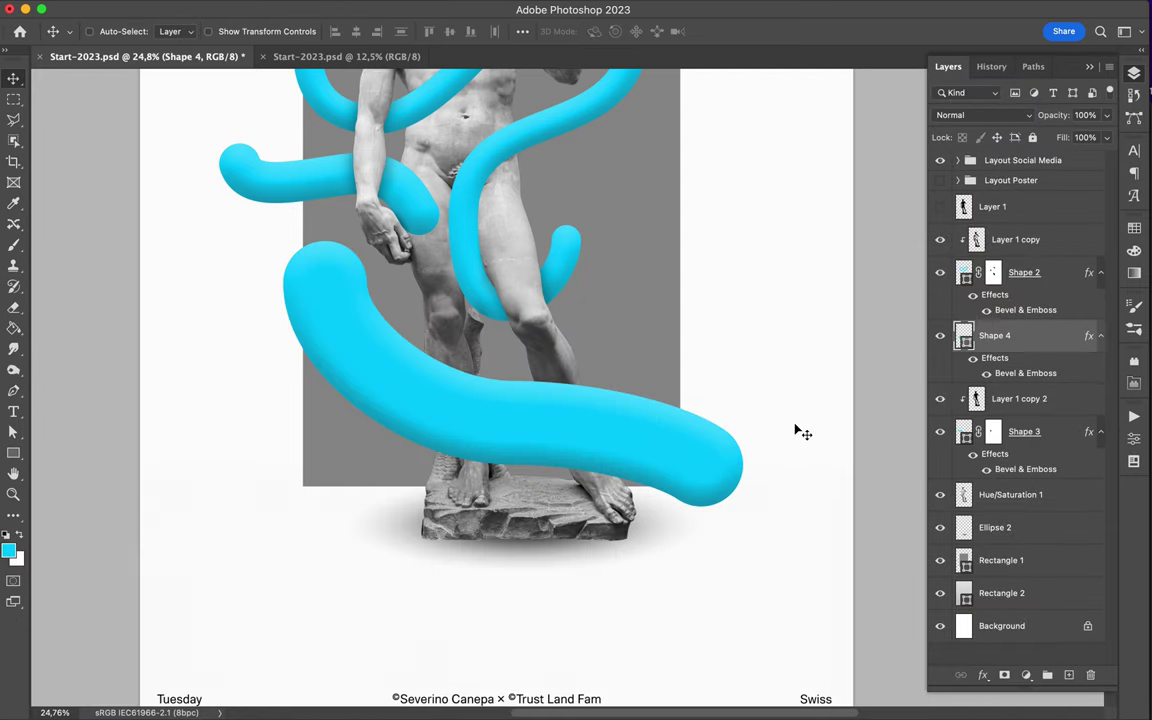
{"action": "left_click", "coordinate": [1004, 675]}
{"action": "left_click", "coordinate": [963, 206], "text": "ctrl"}
{"action": "key", "text": "b"}
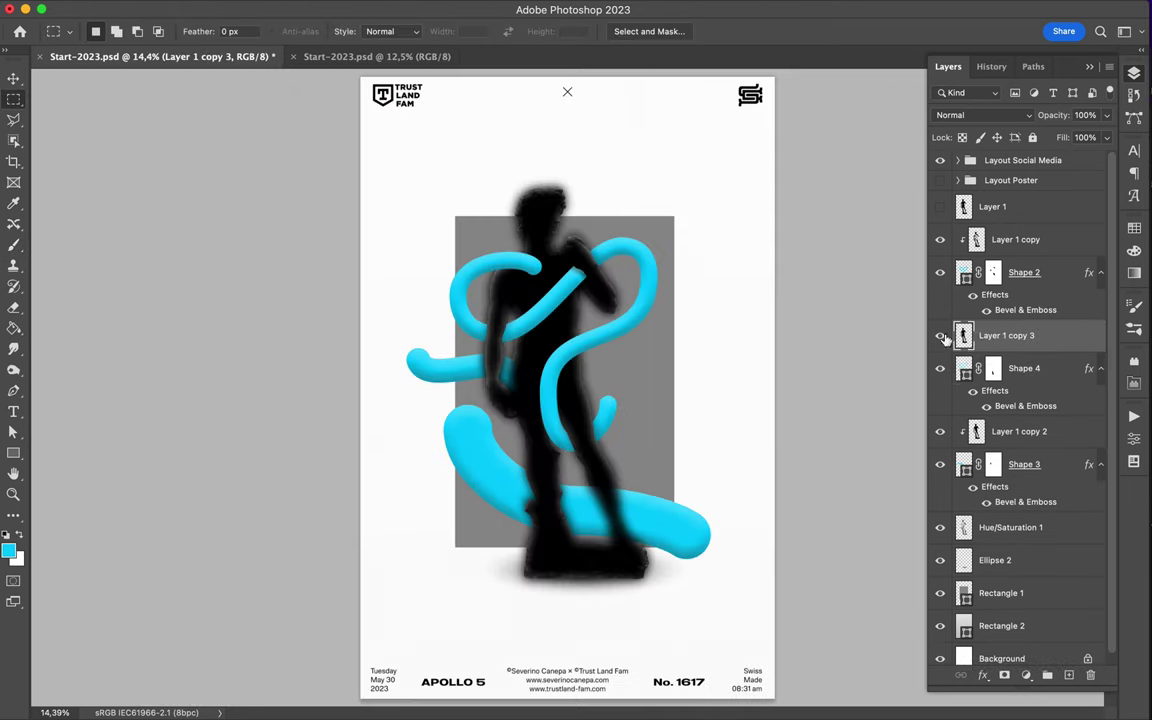
Clip the dark shading copy (Layer 1 copy 3) to the band at 54% fill
{"action": "left_click", "coordinate": [943, 338], "text": "alt"}
{"action": "key", "text": "e"}
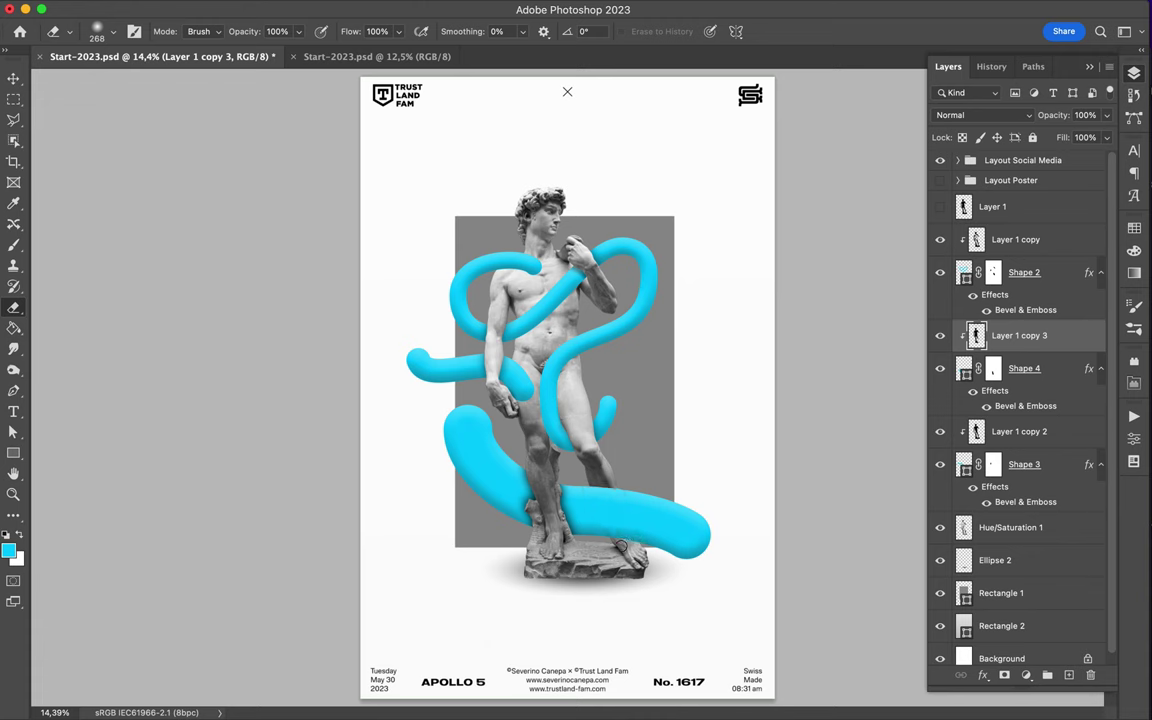
{"action": "key", "text": "a"}
{"action": "left_click", "coordinate": [698, 525]}
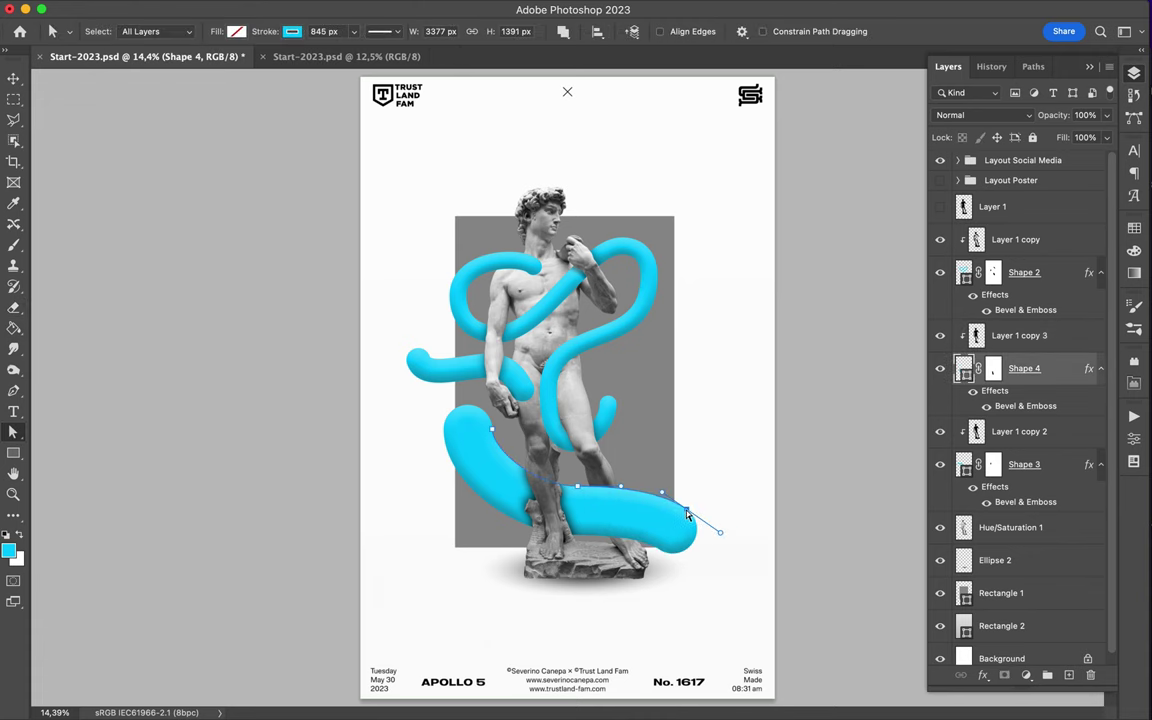
{"action": "left_click", "coordinate": [1006, 337]}
{"action": "key", "text": "ctrl+t"}
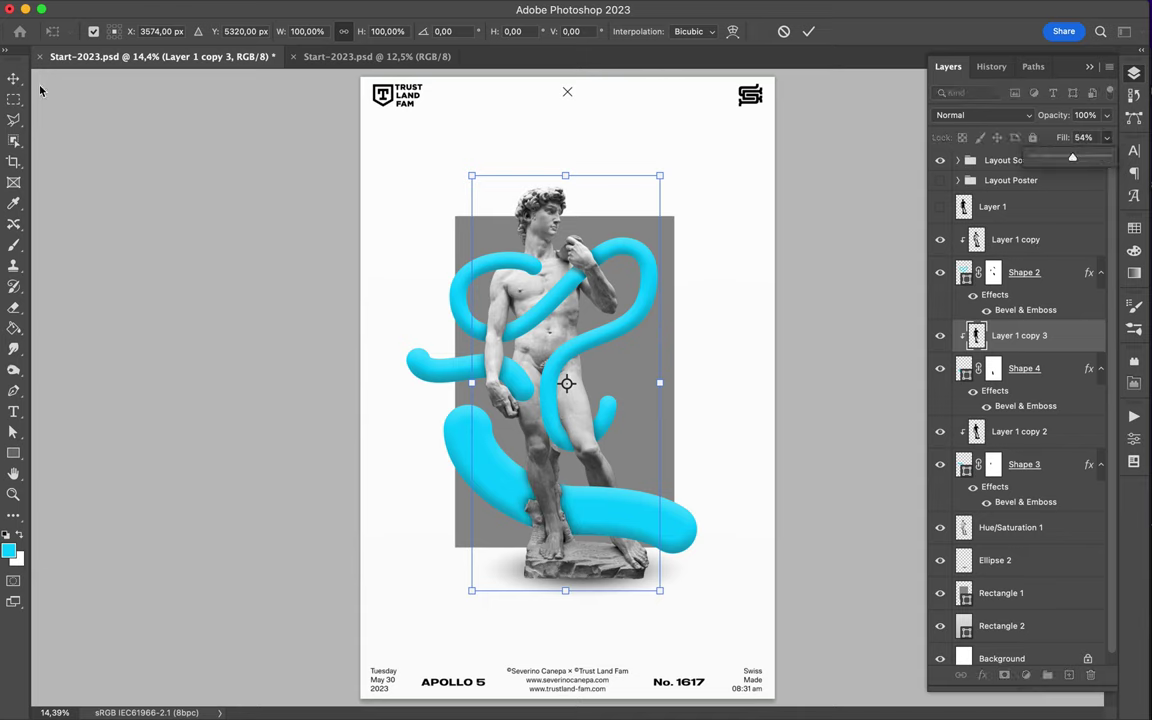
{"action": "key", "text": "Return"}
{"action": "scroll", "coordinate": [537, 192], "scroll_direction": "up", "scroll_amount": 3}
Copy the statue's head to its own layer and place it nearly upside down at the statue's right
{"action": "key", "text": "m"}
{"action": "left_click_drag", "start_coordinate": [457, 78], "coordinate": [625, 204]}
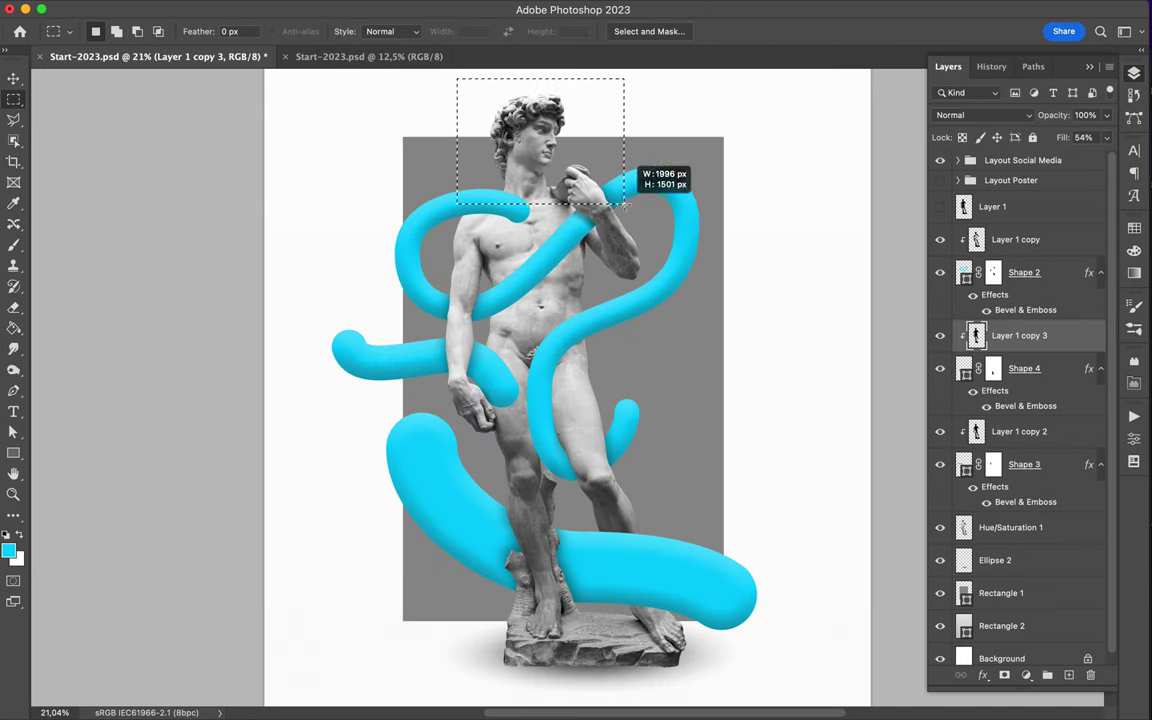
{"action": "key", "text": "ctrl+j"}
{"action": "key", "text": "v"}
{"action": "left_click_drag", "start_coordinate": [540, 140], "coordinate": [650, 255]}
{"action": "left_click", "coordinate": [245, 9]}
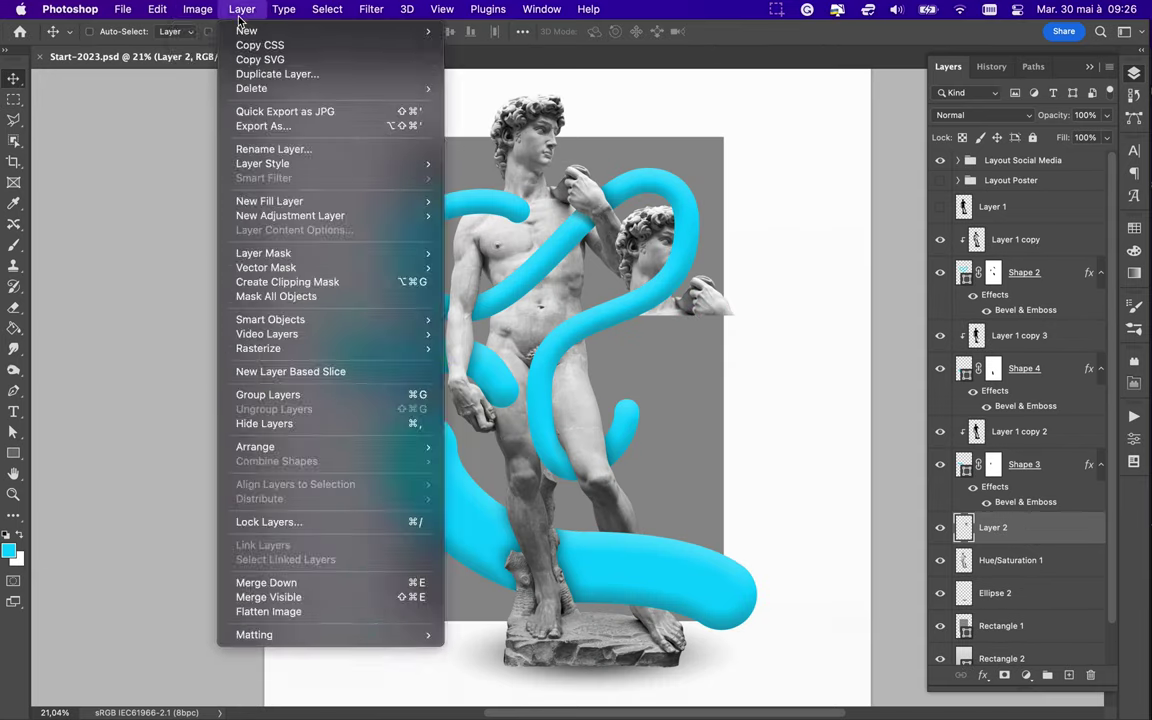
{"action": "left_click", "coordinate": [406, 400]}
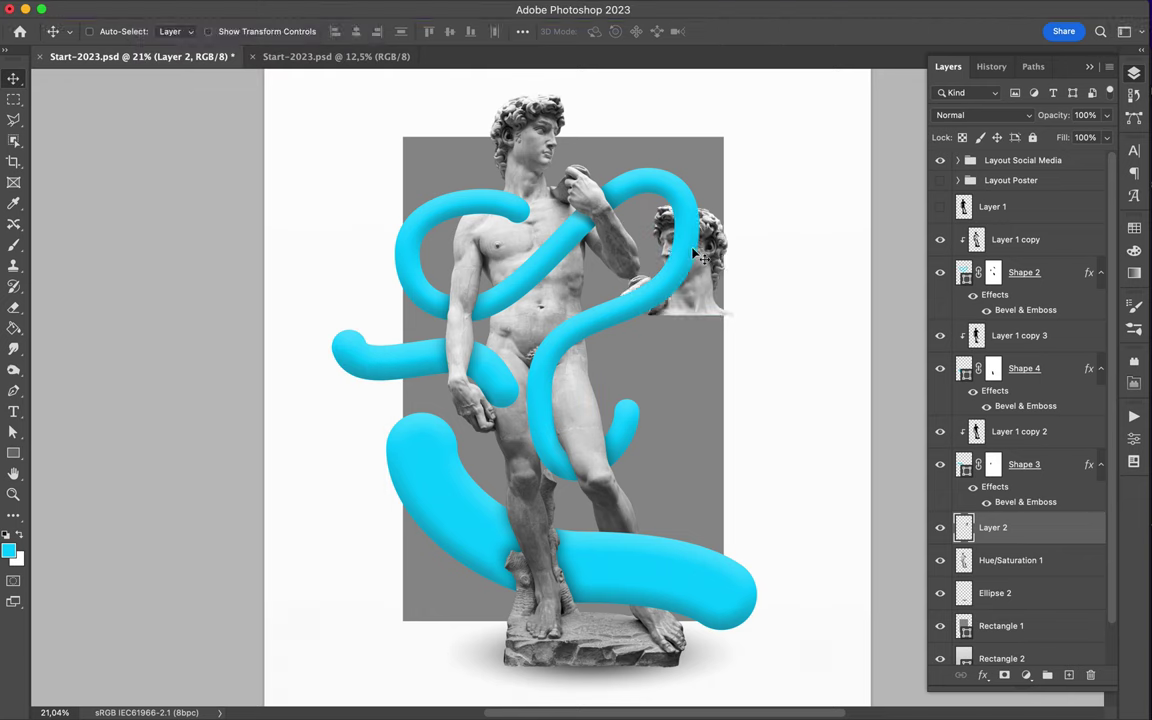
{"action": "left_click_drag", "start_coordinate": [745, 330], "coordinate": [766, 489]}
{"action": "mouse_move", "coordinate": [660, 380]}
{"action": "left_mouse_down"}
{"action": "mouse_move", "coordinate": [640, 347]}
{"action": "mouse_move", "coordinate": [667, 304]}
{"action": "left_mouse_up"}
{"action": "key", "text": "Return"}
Duplicate the statue layer above Layer 2, enlarge the brush, and lower Layer 3's fill to 61%
{"action": "key", "text": "e"}
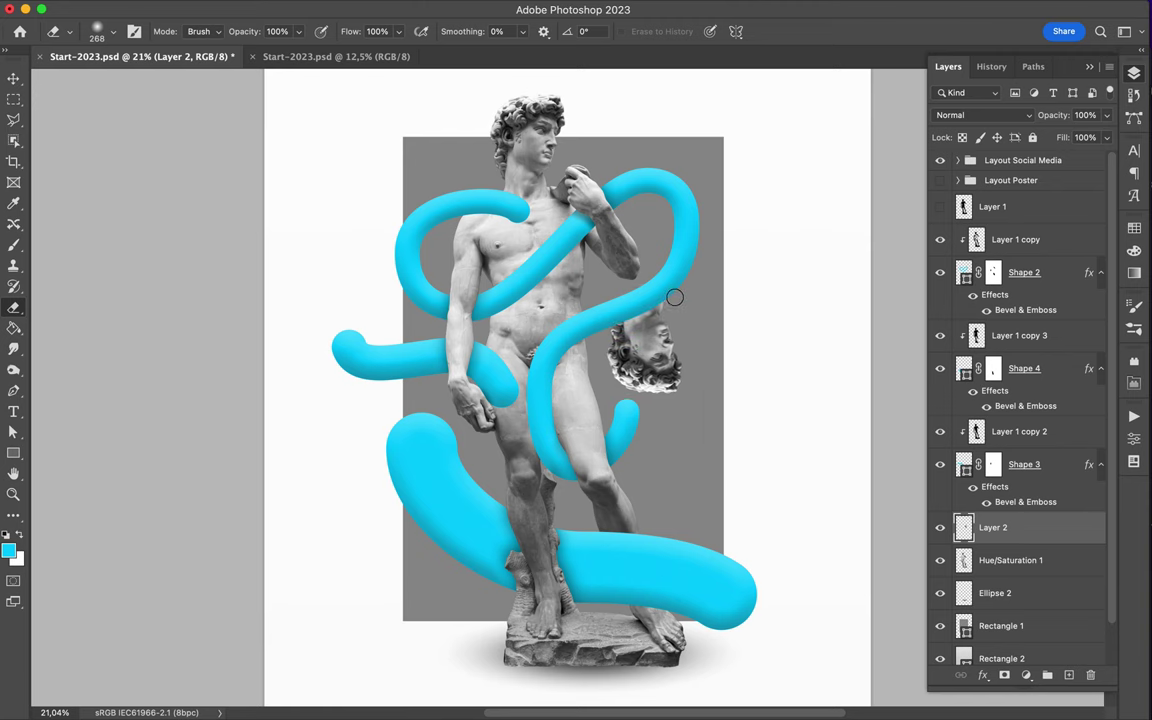
{"action": "left_click_drag", "start_coordinate": [1007, 219], "coordinate": [1003, 525]}
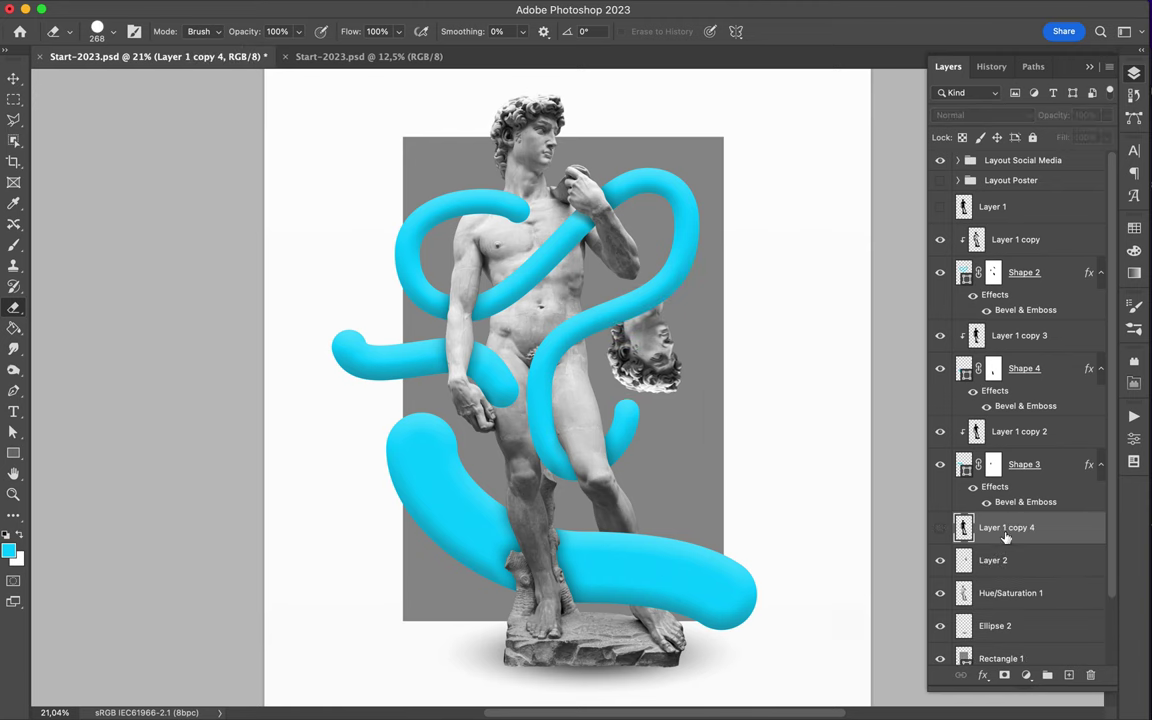
{"action": "key", "text": "b"}
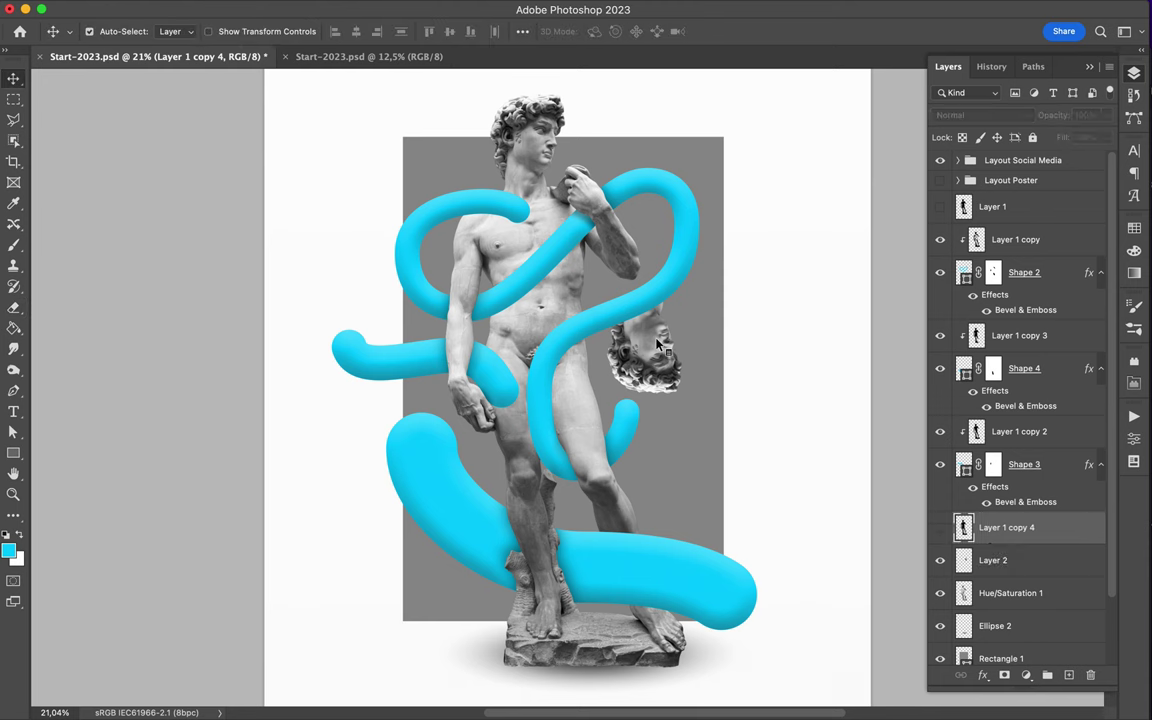
{"action": "key", "text": "ctrl+shift+alt+n"}
{"action": "left_click", "coordinate": [113, 31]}
{"action": "left_click_drag", "start_coordinate": [152, 84], "coordinate": [178, 86]}
{"action": "left_click", "coordinate": [618, 318]}
{"action": "key", "text": "d"}
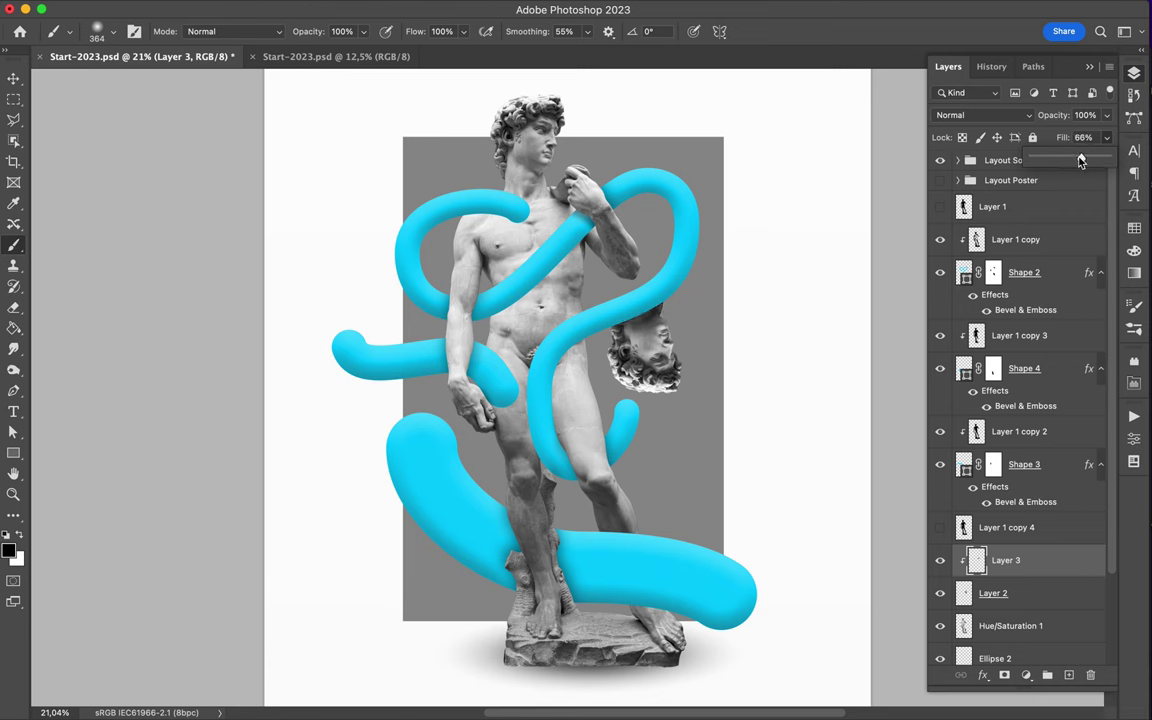
{"action": "left_click_drag", "start_coordinate": [1080, 160], "coordinate": [1076, 160]}
{"action": "left_click", "coordinate": [14, 80]}
Copy the statue's base to Layer 4, move it left, scale it, and raise it in the stack
{"action": "key", "text": "m"}
{"action": "left_click_drag", "start_coordinate": [463, 617], "coordinate": [746, 674]}
{"action": "key", "text": "ctrl+j"}
{"action": "left_click_drag", "start_coordinate": [600, 645], "coordinate": [429, 468]}
{"action": "key", "text": "ctrl+t"}
{"action": "mouse_move", "coordinate": [300, 560]}
{"action": "left_mouse_down"}
{"action": "mouse_move", "coordinate": [362, 468]}
{"action": "mouse_move", "coordinate": [340, 465]}
{"action": "left_mouse_up"}
{"action": "key", "text": "Return"}
{"action": "left_click_drag", "start_coordinate": [993, 625], "coordinate": [993, 352]}
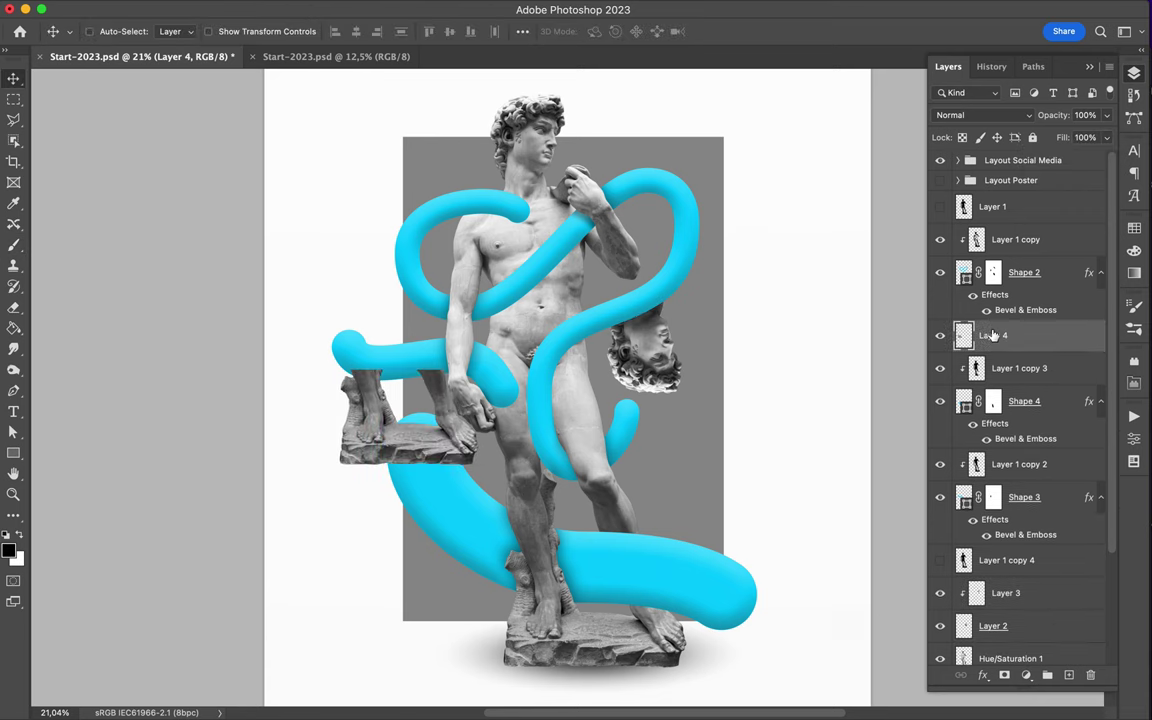
Mask the base fragment under the left Shape 3 tube and shrink it slightly
{"action": "left_click", "coordinate": [965, 497]}
{"action": "right_click", "coordinate": [965, 497]}
{"action": "key", "text": "Escape"}
{"action": "left_click", "coordinate": [1022, 335]}
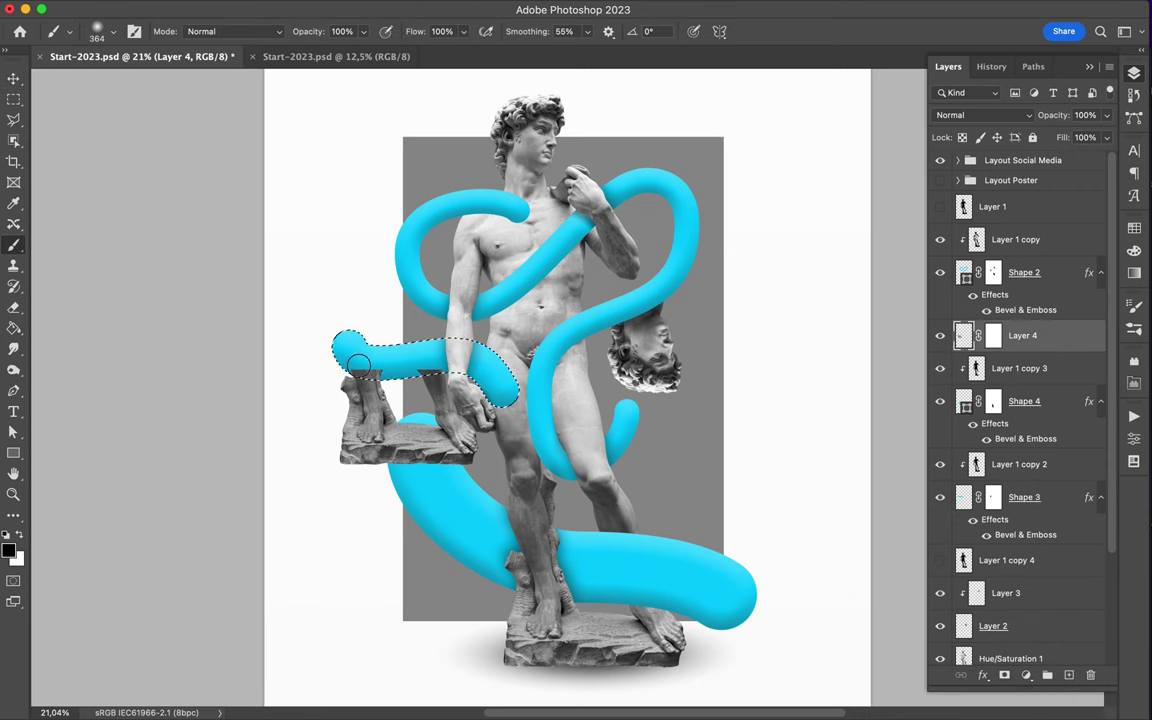
{"action": "key", "text": "m"}
{"action": "key", "text": "ctrl+t"}
{"action": "left_click_drag", "start_coordinate": [475, 464], "coordinate": [435, 437]}
{"action": "key", "text": "Return"}
{"action": "left_click", "coordinate": [965, 497]}
Fill the fragment's outline black on a new layer, blur it, and tuck it beneath the fragment
{"action": "left_click", "coordinate": [1022, 335]}
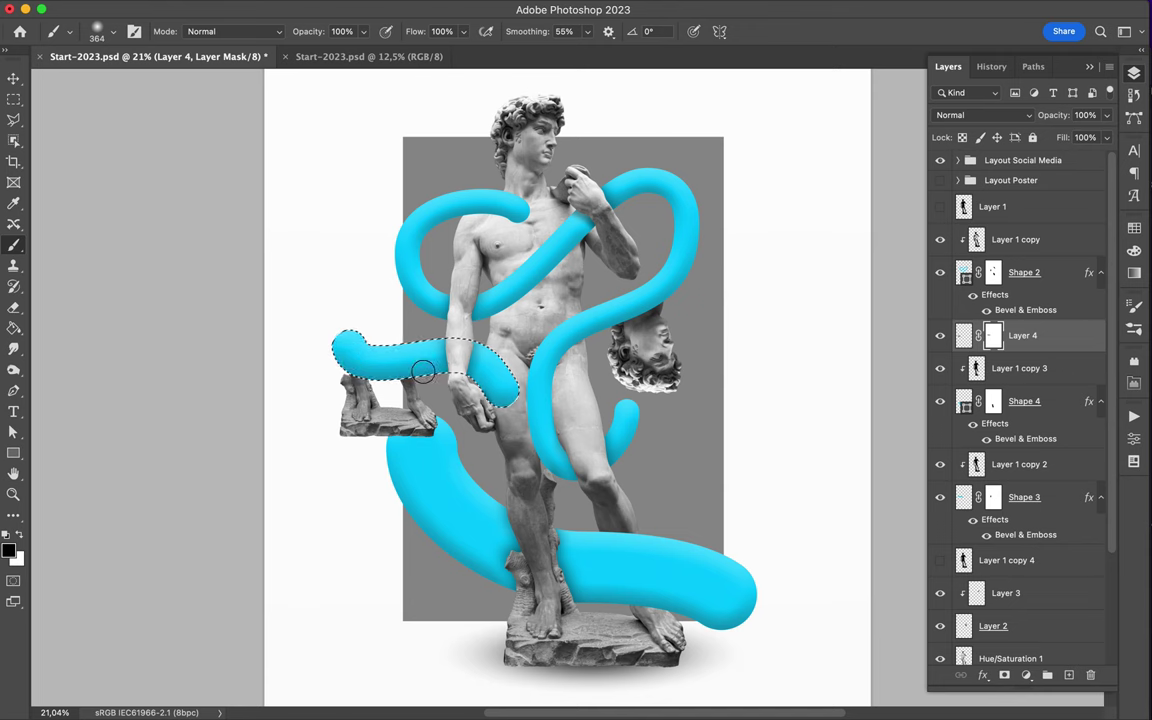
{"action": "left_click", "coordinate": [992, 335], "text": "ctrl"}
{"action": "left_click", "coordinate": [1068, 675]}
{"action": "key", "text": "g"}
{"action": "left_click", "coordinate": [390, 405]}
{"action": "key", "text": "m"}
{"action": "key", "text": "ctrl+d"}
{"action": "key", "text": "ctrl+f"}
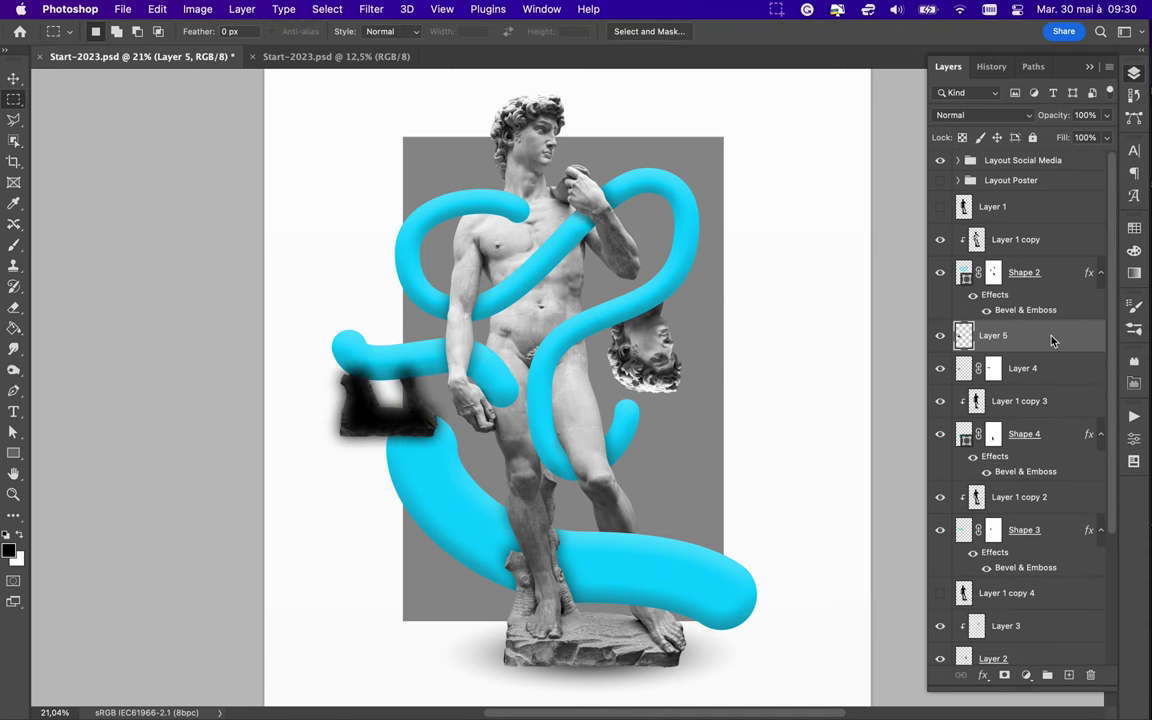
{"action": "left_click_drag", "start_coordinate": [992, 335], "coordinate": [992, 385]}
{"action": "left_click_drag", "start_coordinate": [1020, 434], "coordinate": [1020, 414]}
{"action": "key", "text": "ctrl+0"}
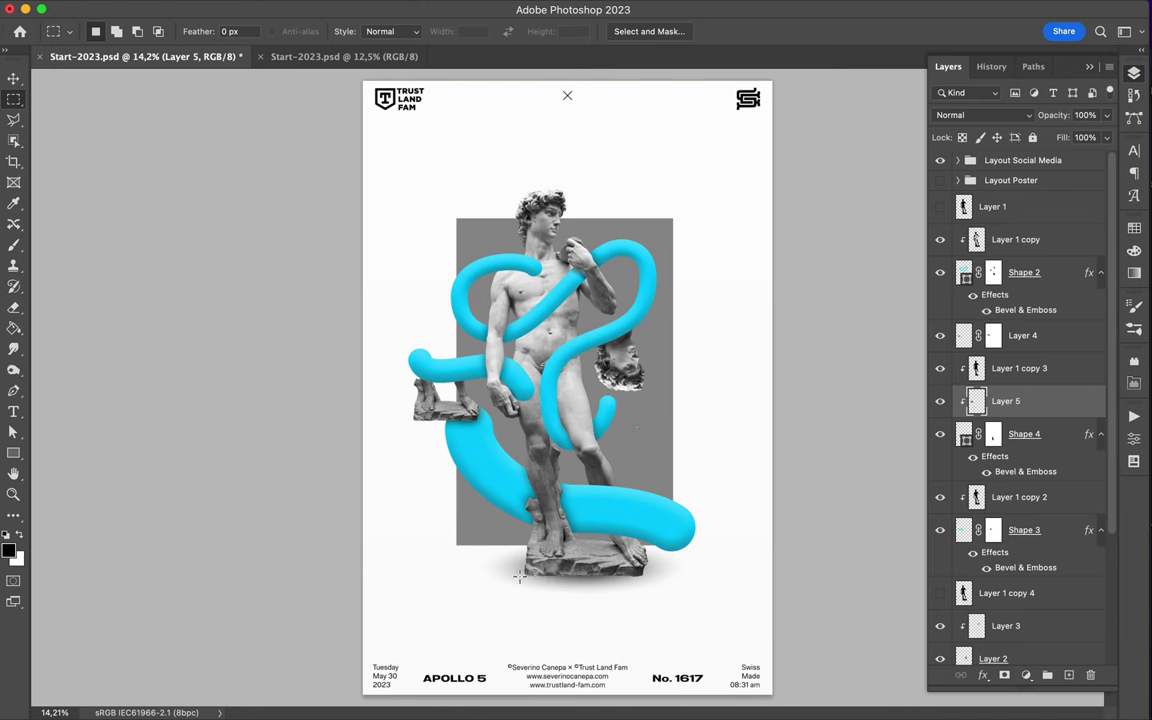
Copy the statue base to a new layer, stretch it downward, and place it below Ellipse 2
{"action": "key", "text": "ctrl+j"}
{"action": "key", "text": "v"}
{"action": "key", "text": "ctrl+t"}
{"action": "key", "text": "Return"}
{"action": "mouse_move", "coordinate": [586, 580]}
{"action": "left_mouse_down"}
{"action": "mouse_move", "coordinate": [610, 650]}
{"action": "mouse_move", "coordinate": [635, 575]}
{"action": "left_mouse_up"}
{"action": "key", "text": "ctrl+t"}
{"action": "key", "text": "Return"}
{"action": "scroll", "coordinate": [1020, 450], "scroll_direction": "down", "scroll_amount": 5}
{"action": "left_click_drag", "start_coordinate": [997, 484], "coordinate": [997, 534]}
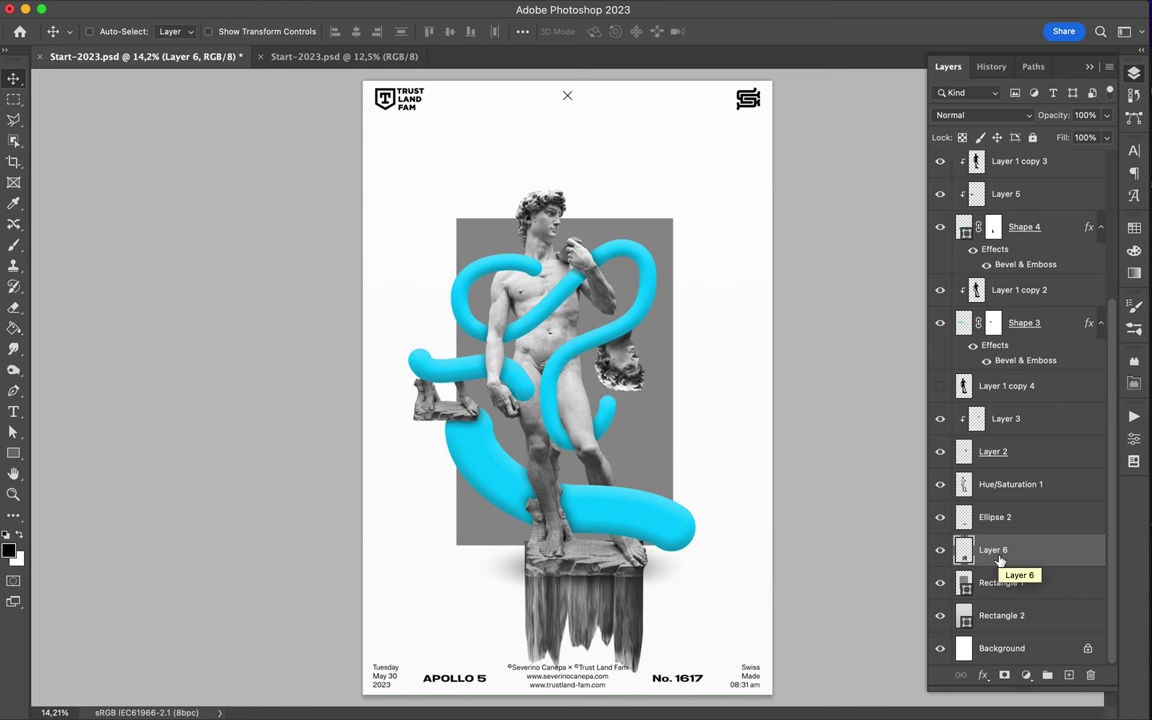
Erase parts of the stretched streaks and nudge the layer slightly upward
{"action": "key", "text": "e"}
{"action": "key", "text": "c"}
{"action": "key", "text": "v"}
{"action": "left_click_drag", "start_coordinate": [548, 543], "coordinate": [550, 534]}
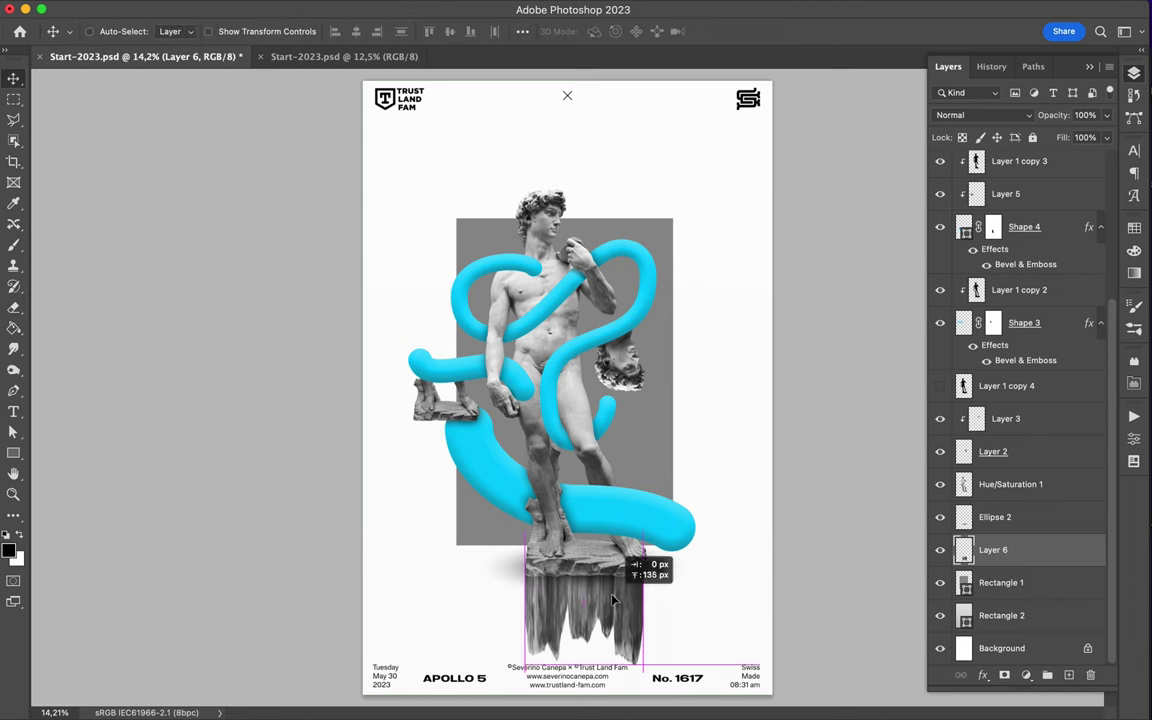
{"action": "key", "text": "e"}
Copy a slice of the streaks to a new layer and position it above the statue's head
{"action": "key", "text": "v"}
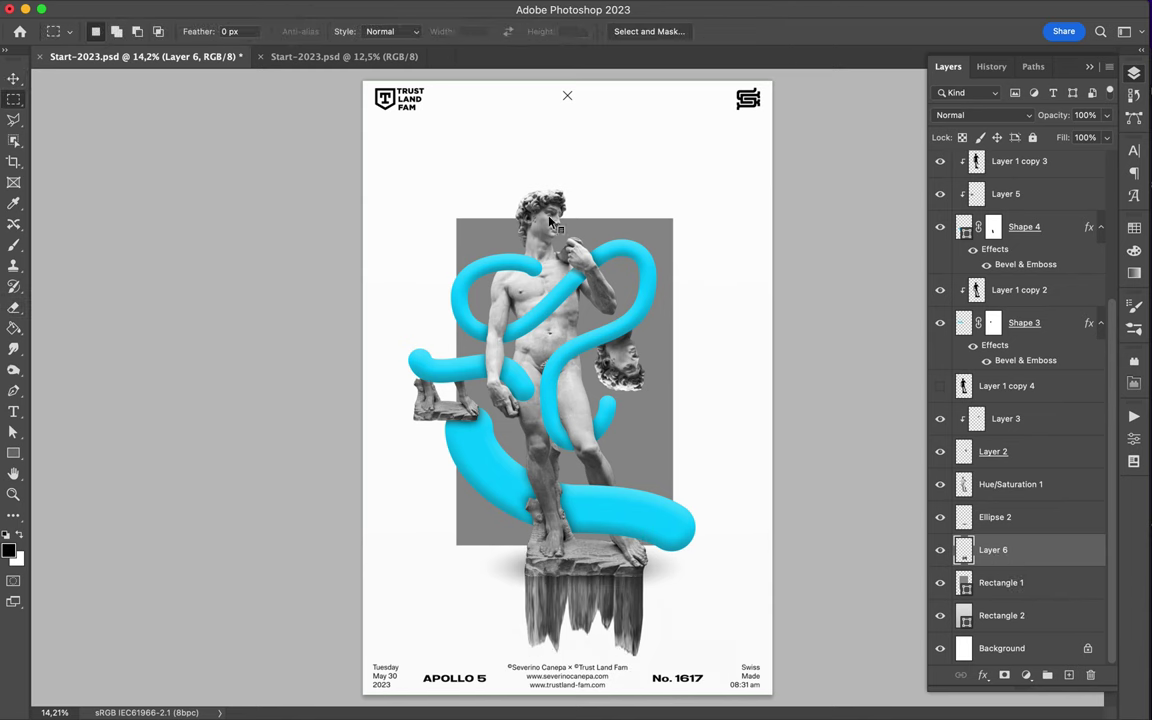
{"action": "key", "text": "alt+bracketright"}
{"action": "key", "text": "alt+bracketright"}
{"action": "key", "text": "ctrl+shift+alt+n"}
{"action": "left_click_drag", "start_coordinate": [577, 200], "coordinate": [545, 172]}
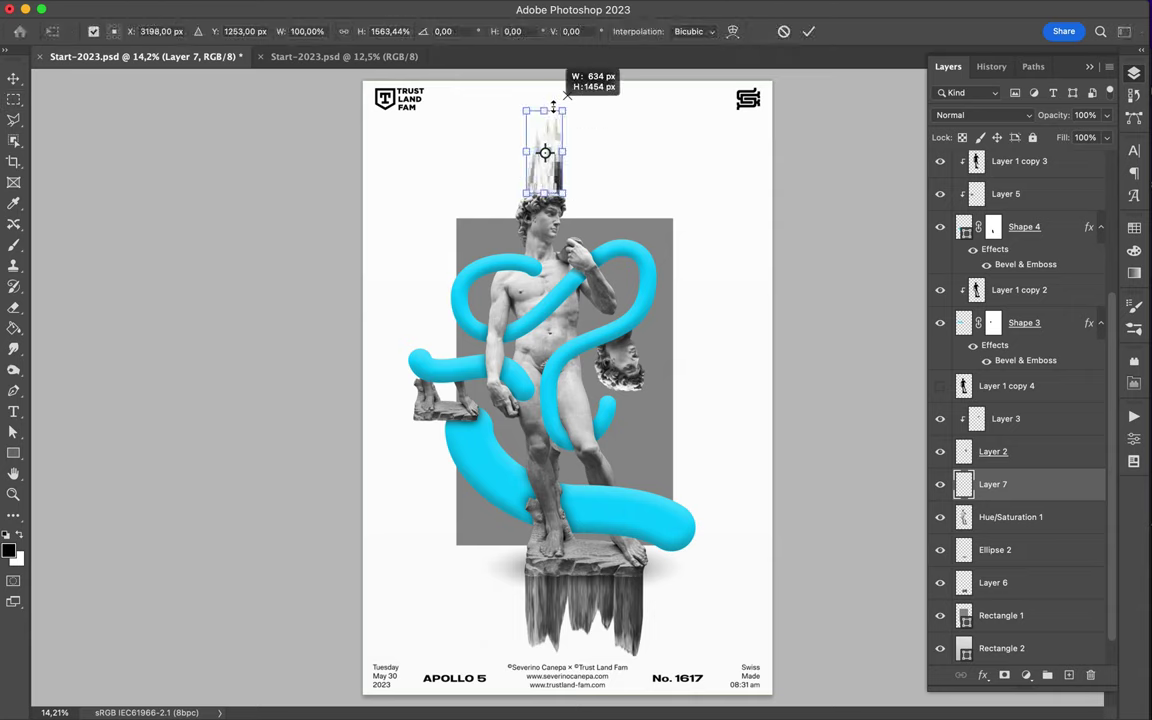
{"action": "scroll", "coordinate": [590, 183], "scroll_direction": "up", "scroll_amount": 5}
{"action": "left_click_drag", "start_coordinate": [506, 380], "coordinate": [528, 392]}
{"action": "scroll", "coordinate": [530, 400], "scroll_direction": "down", "scroll_amount": 1}
{"action": "scroll", "coordinate": [530, 400], "scroll_direction": "down", "scroll_amount": 3}
Load the top cyan tube's outline and add a new layer for its shadow
{"action": "right_click", "coordinate": [960, 165]}
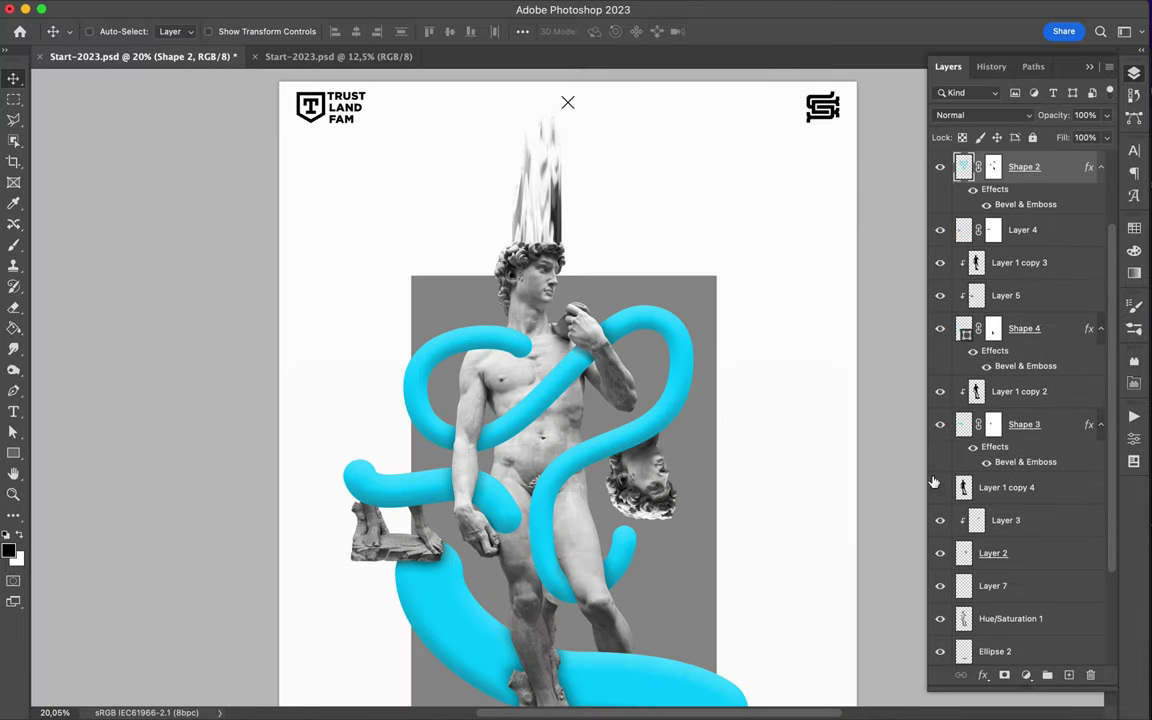
{"action": "left_click", "coordinate": [966, 272], "text": "ctrl"}
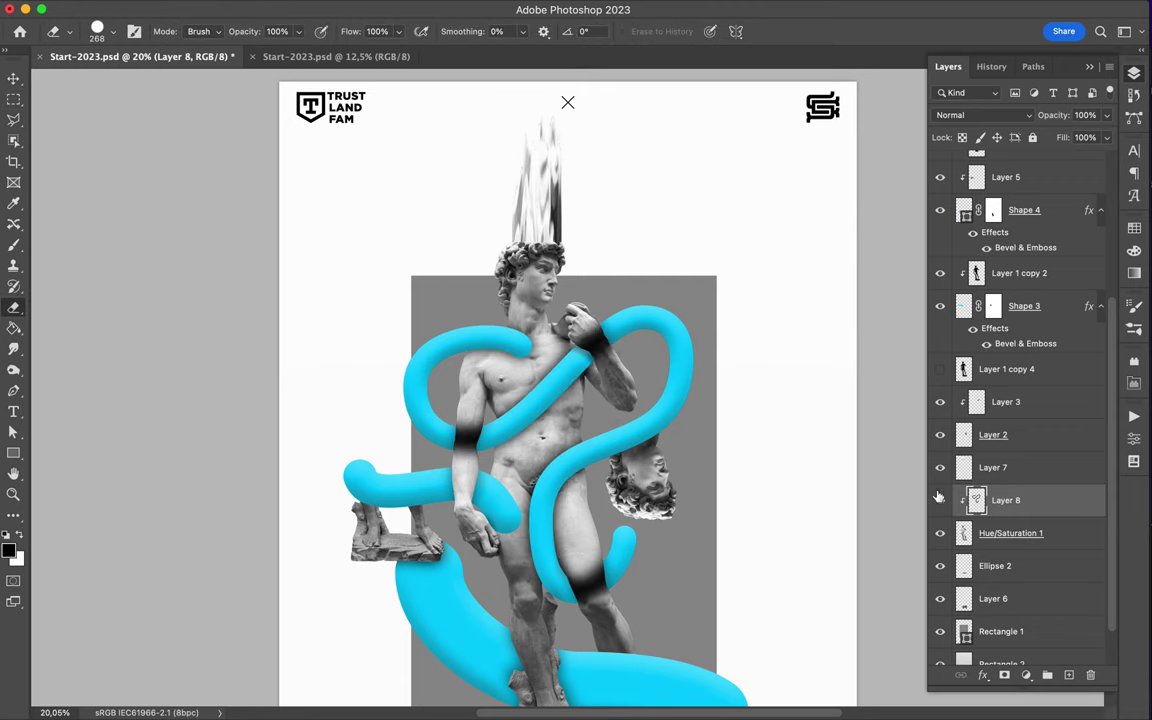
{"action": "scroll", "coordinate": [581, 387], "scroll_direction": "up", "scroll_amount": 2}
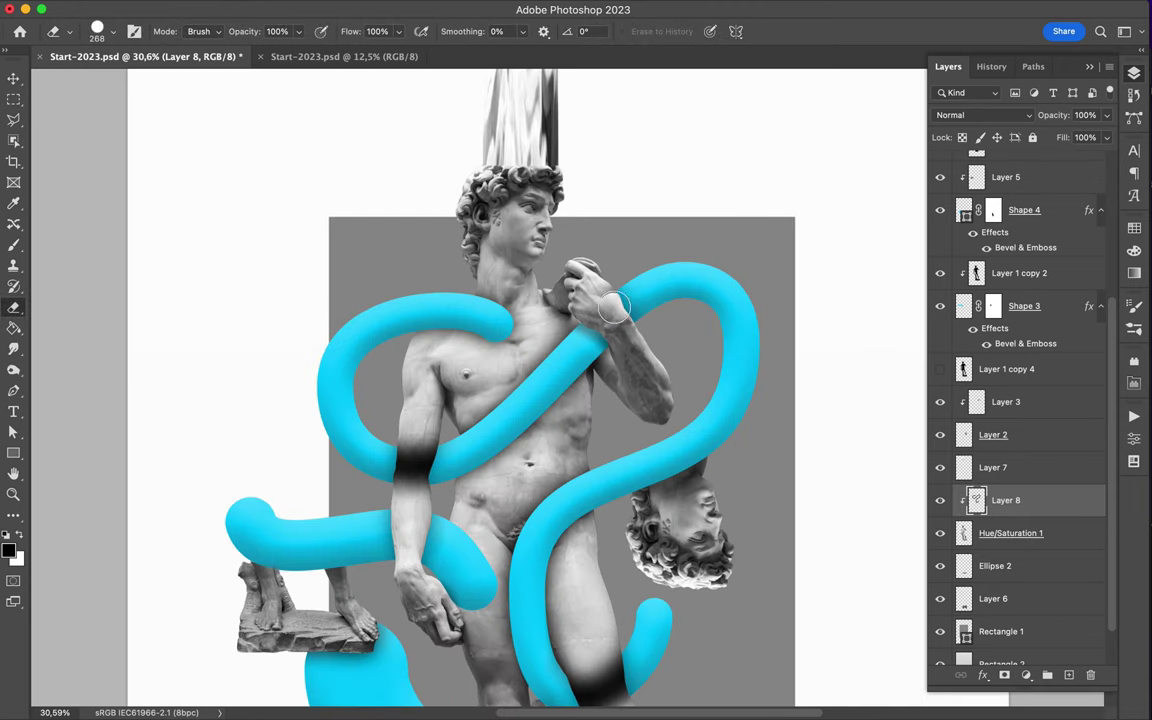
{"action": "scroll", "coordinate": [470, 390], "scroll_direction": "down", "scroll_amount": 5}
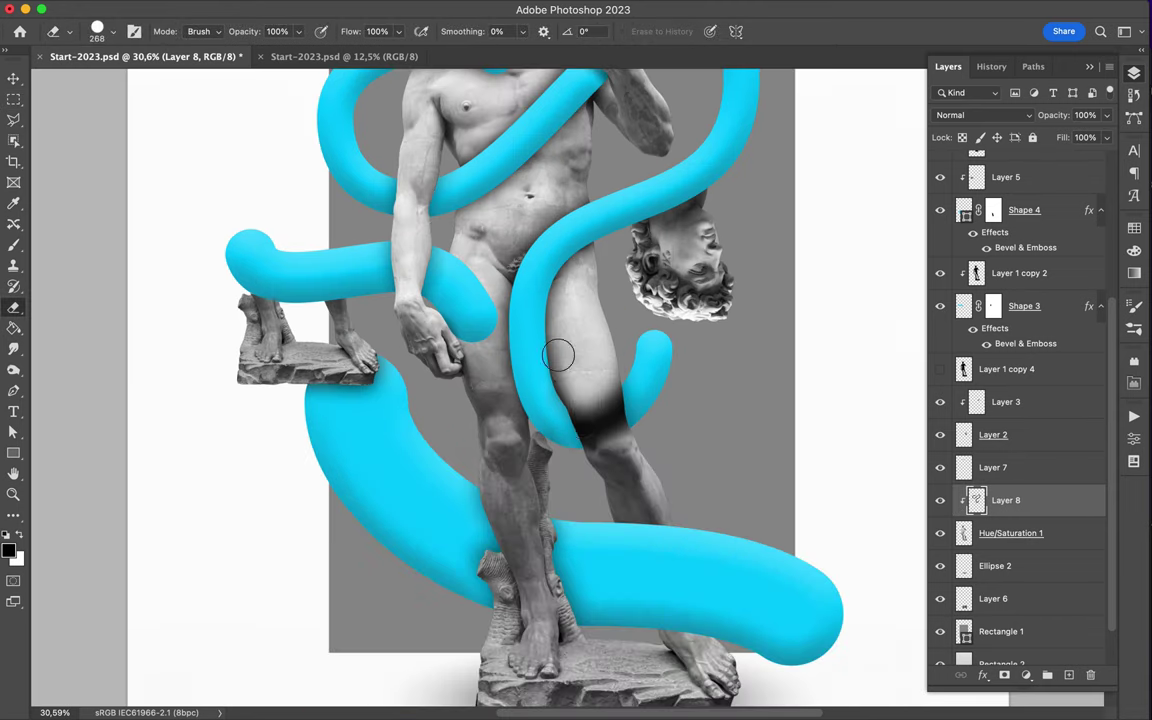
{"action": "left_click_drag", "start_coordinate": [570, 391], "coordinate": [610, 425]}
{"action": "scroll", "coordinate": [640, 440], "scroll_direction": "up", "scroll_amount": 2}
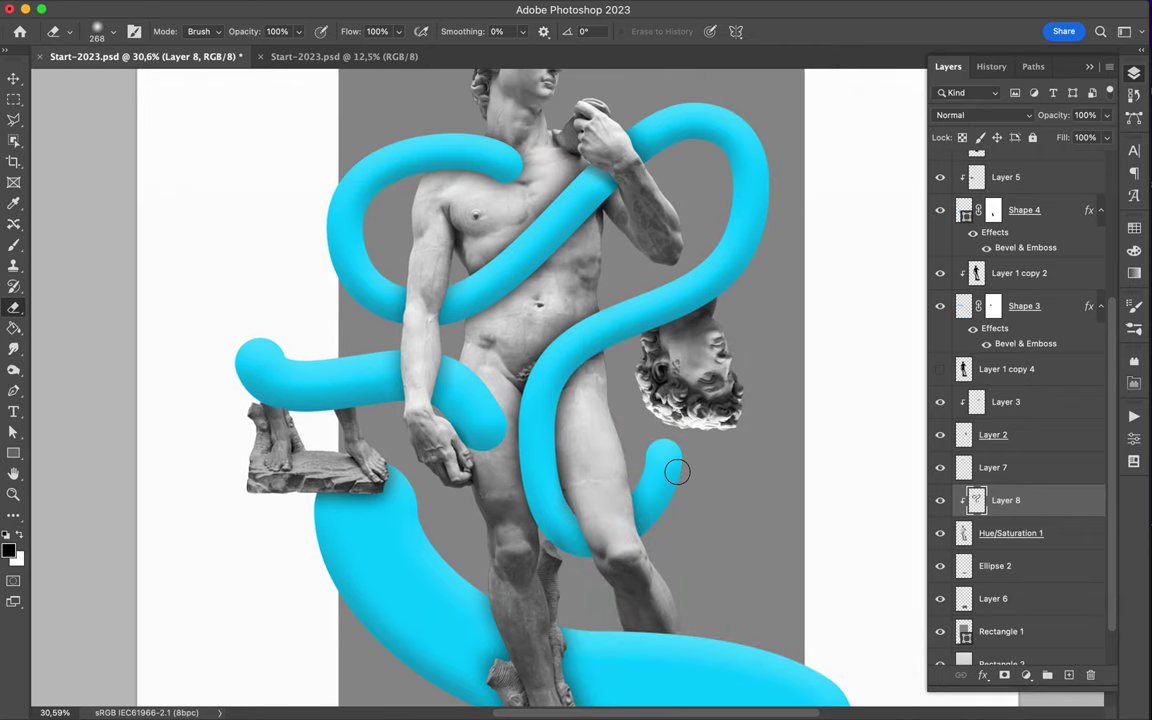
{"action": "key", "text": "v"}
Rasterize the Shape 3 tube's style and fill its outline black, blurred into a soft shadow
{"action": "left_click", "coordinate": [1024, 306]}
{"action": "right_click", "coordinate": [977, 306]}
{"action": "left_click", "coordinate": [870, 409]}
{"action": "left_click", "coordinate": [963, 306], "text": "ctrl"}
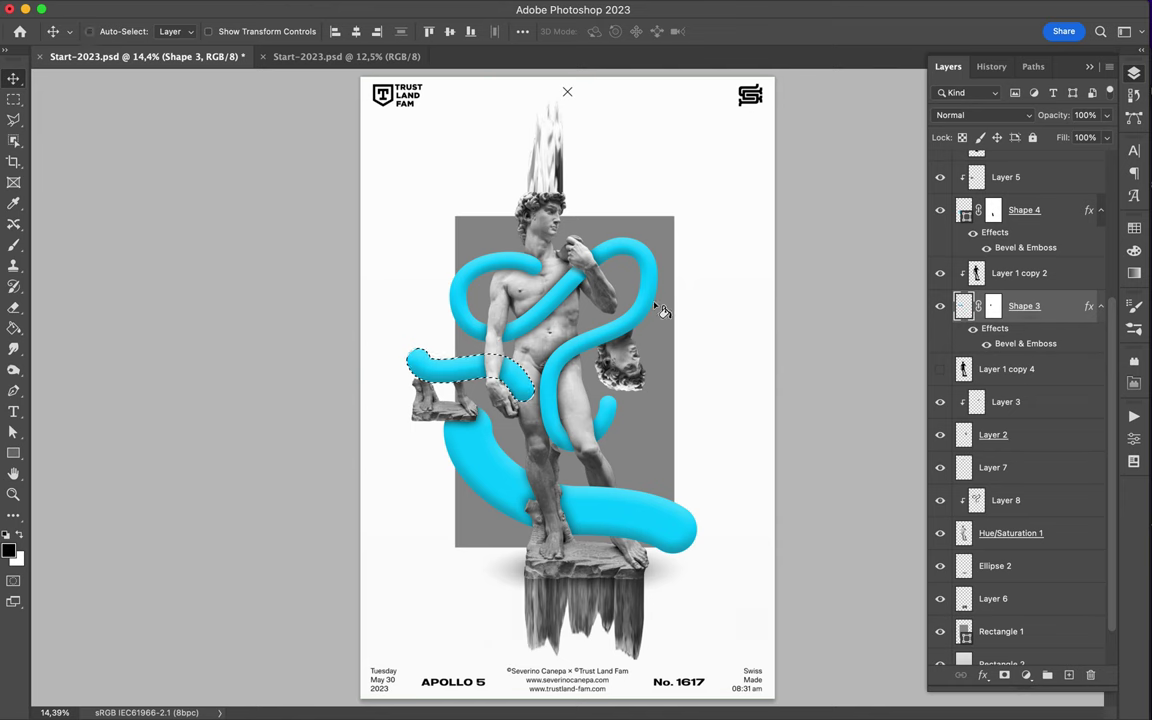
{"action": "key", "text": "m"}
{"action": "left_click", "coordinate": [365, 9]}
{"action": "key", "text": "Escape"}
{"action": "key", "text": "ctrl+j"}
{"action": "left_click", "coordinate": [365, 9]}
{"action": "key", "text": "Escape"}
{"action": "key", "text": "ctrl+d"}
Erase shadow over the legs, reorder Layers 9 and 10, and make the backdrop panel dark grey
{"action": "left_click_drag", "start_coordinate": [1006, 305], "coordinate": [1006, 530]}
{"action": "key", "text": "e"}
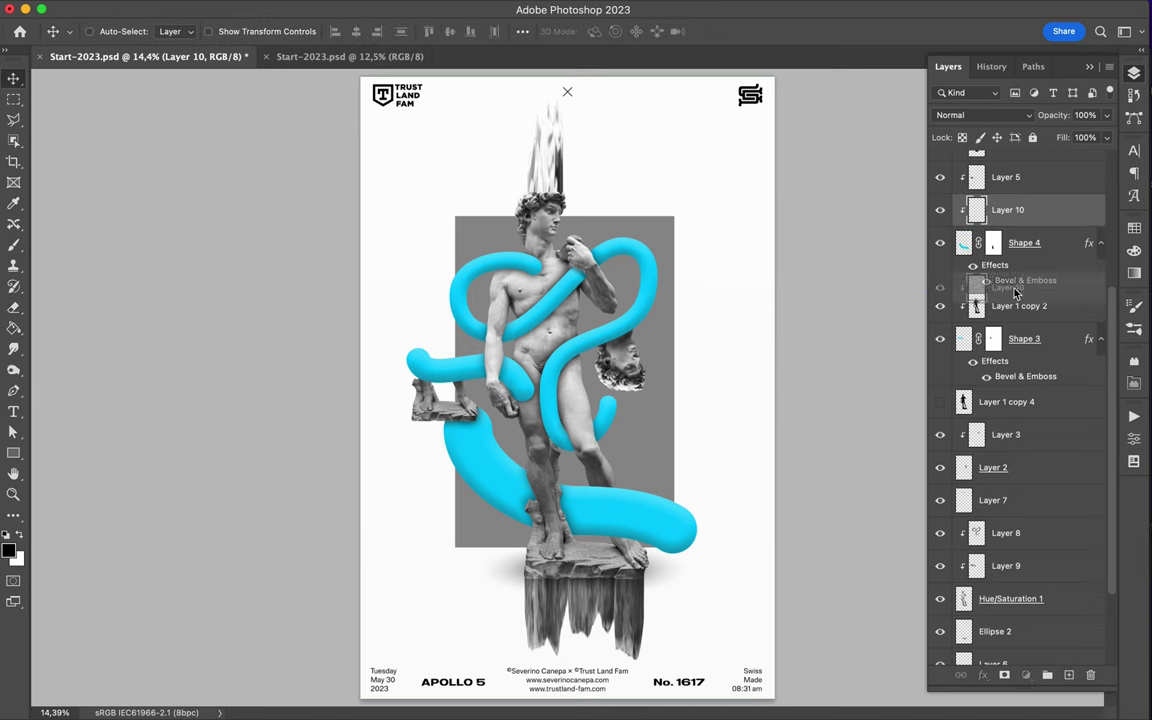
{"action": "key", "text": "e"}
{"action": "left_click_drag", "start_coordinate": [545, 490], "coordinate": [563, 533]}
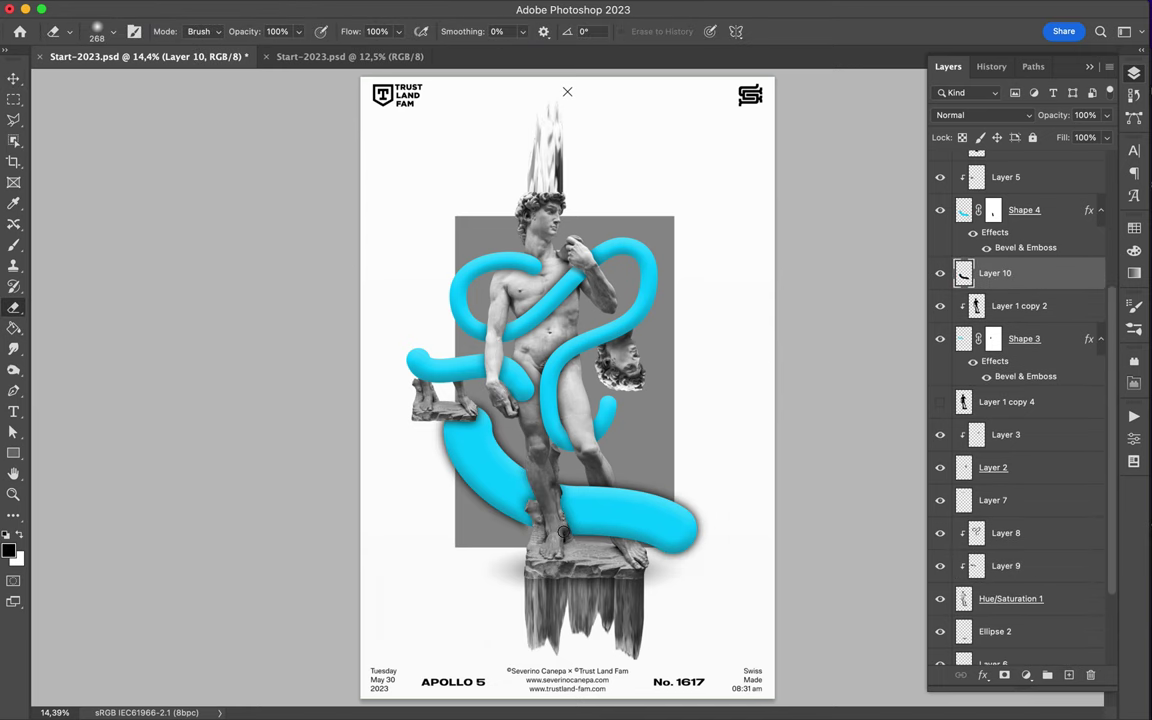
{"action": "left_click_drag", "start_coordinate": [995, 273], "coordinate": [995, 582]}
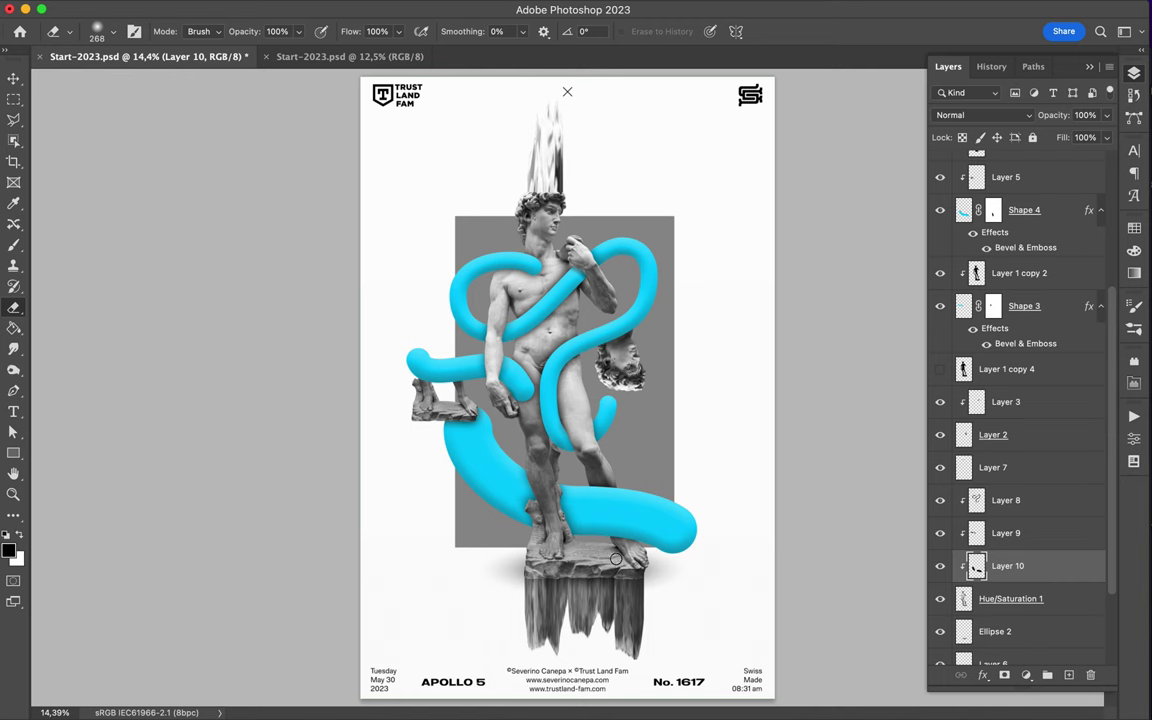
{"action": "key", "text": "u"}
{"action": "left_click", "coordinate": [176, 31]}
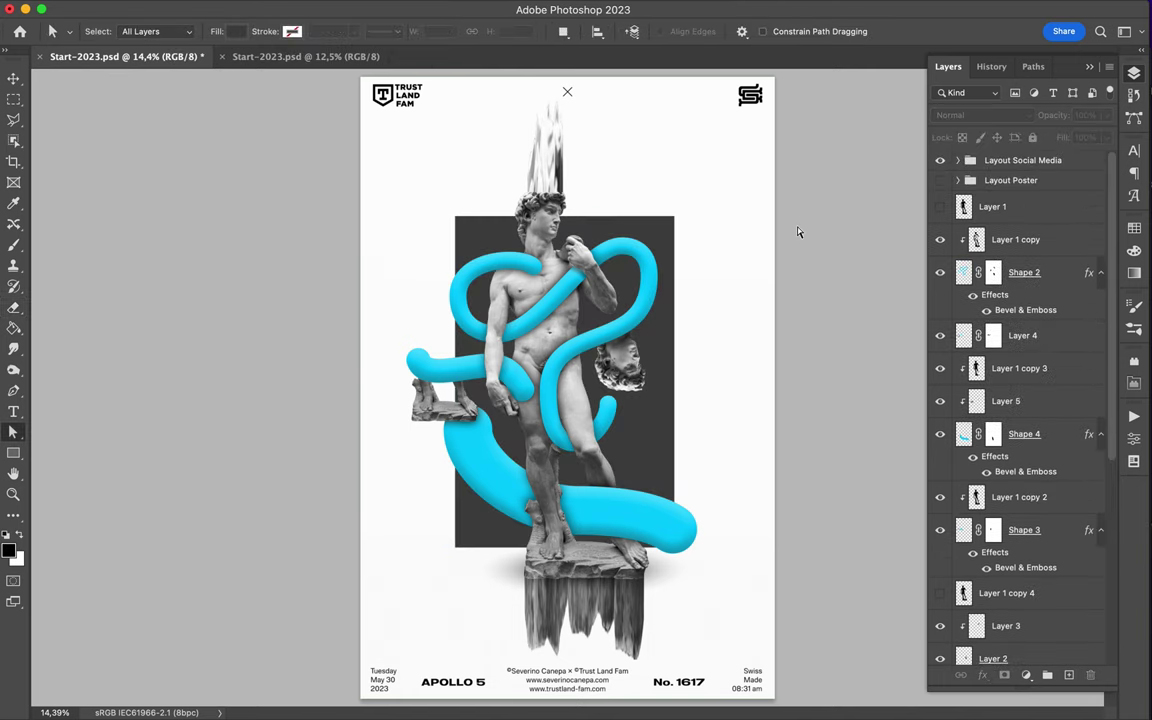
Draw a large light grey (#e2e2e2) Rectangle 3 panel above Rectangle 2 behind the statue
{"action": "left_click_drag", "start_coordinate": [421, 157], "coordinate": [690, 568]}
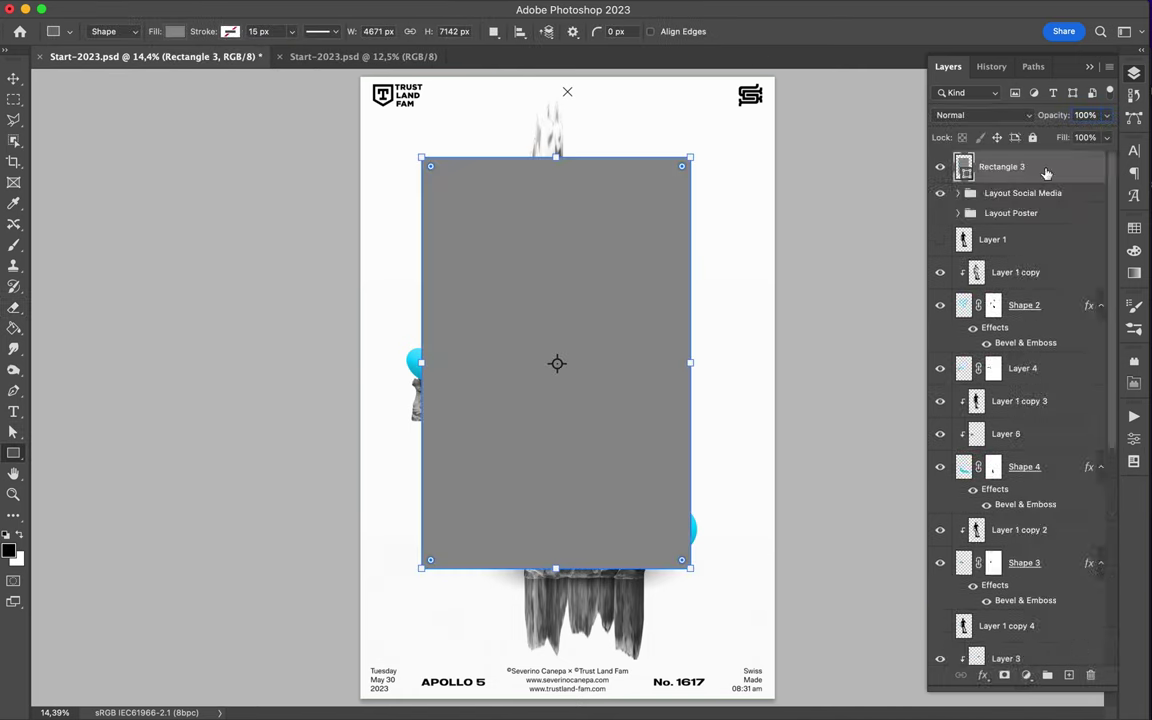
{"action": "left_click_drag", "start_coordinate": [1045, 171], "coordinate": [1033, 612]}
{"action": "left_click", "coordinate": [176, 31]}
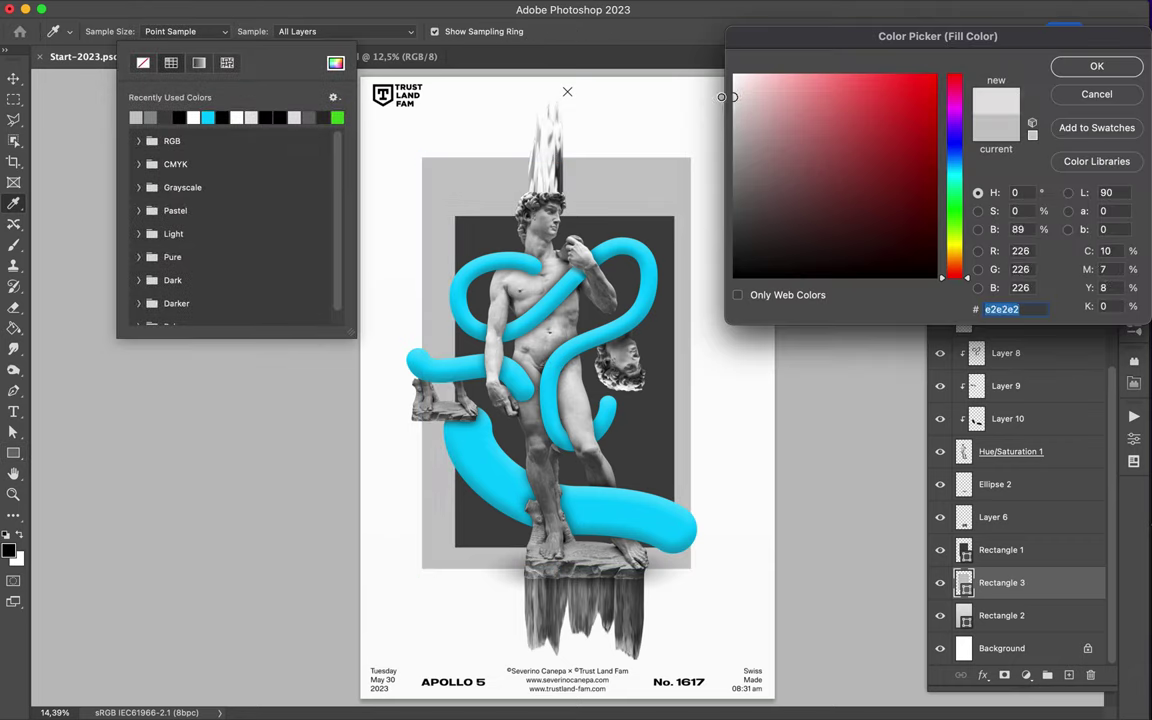
{"action": "key", "text": "a"}
{"action": "key", "text": "v"}
{"action": "left_click_drag", "start_coordinate": [643, 206], "coordinate": [653, 227]}
Narrow the dark Rectangle 1 panel from both sides and align it
{"action": "left_click", "coordinate": [650, 235]}
{"action": "key", "text": "ctrl+t"}
{"action": "left_click_drag", "start_coordinate": [674, 381], "coordinate": [627, 381]}
{"action": "left_click_drag", "start_coordinate": [456, 383], "coordinate": [494, 383]}
{"action": "key", "text": "Return"}
{"action": "left_click", "coordinate": [522, 31]}
{"action": "left_click", "coordinate": [556, 192]}
Paste grey brushy streaks as an unclipped new layer right of the statue
{"action": "key", "text": "ctrl+minus"}
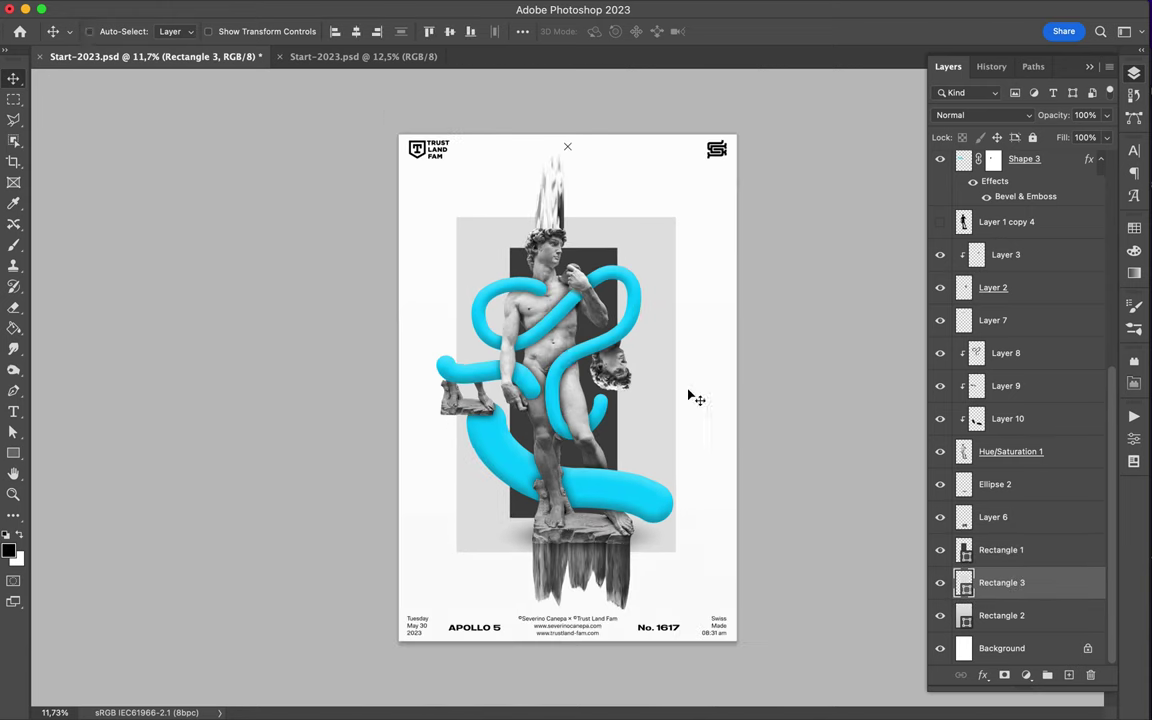
{"action": "left_click", "coordinate": [1010, 451]}
{"action": "key", "text": "ctrl+alt+shift+n"}
{"action": "key", "text": "ctrl+bracketleft"}
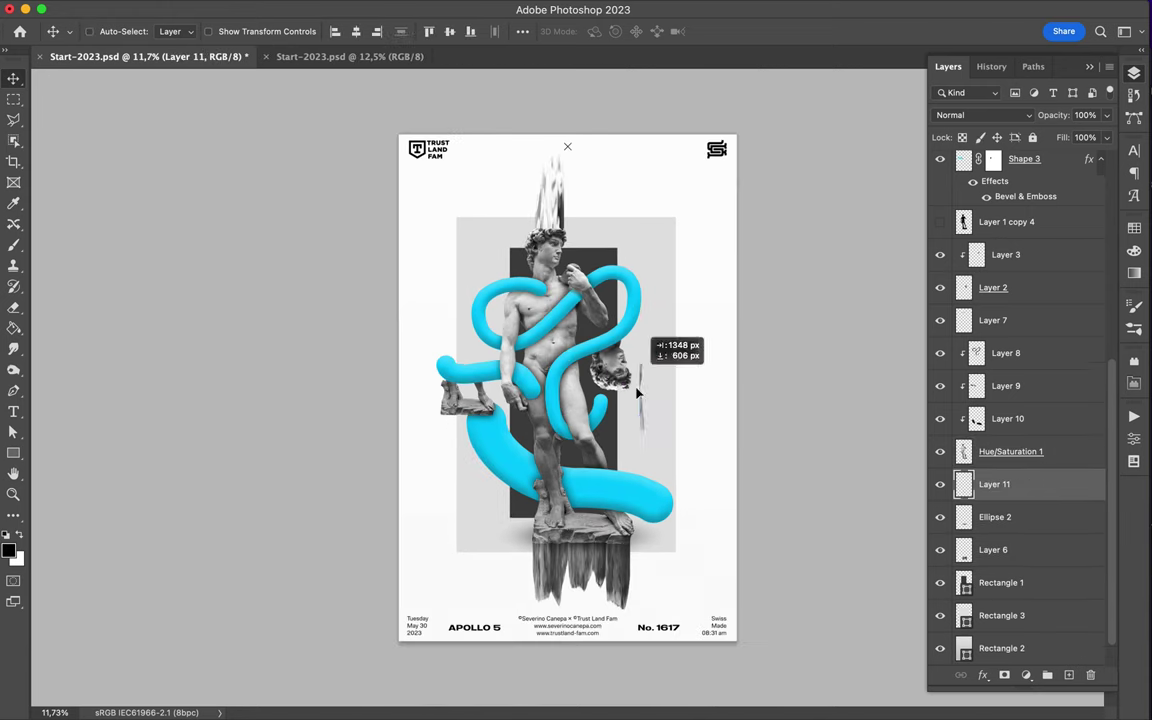
{"action": "left_click_drag", "start_coordinate": [599, 341], "coordinate": [668, 451]}
Copy a thin strip near the statue's leg, rotate it horizontal and stretch it into a long left streak
{"action": "key", "text": "ctrl+plus"}
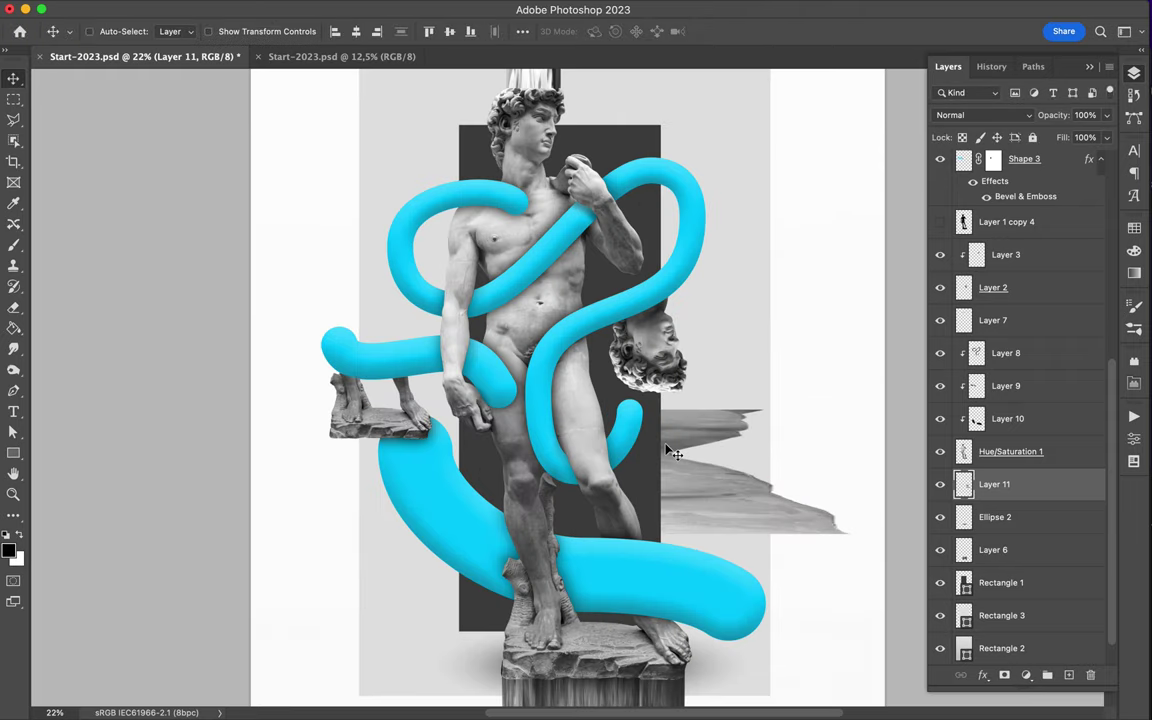
{"action": "key", "text": "m"}
{"action": "mouse_move", "coordinate": [553, 492]}
{"action": "left_mouse_down"}
{"action": "mouse_move", "coordinate": [562, 526]}
{"action": "mouse_move", "coordinate": [490, 440]}
{"action": "left_mouse_up"}
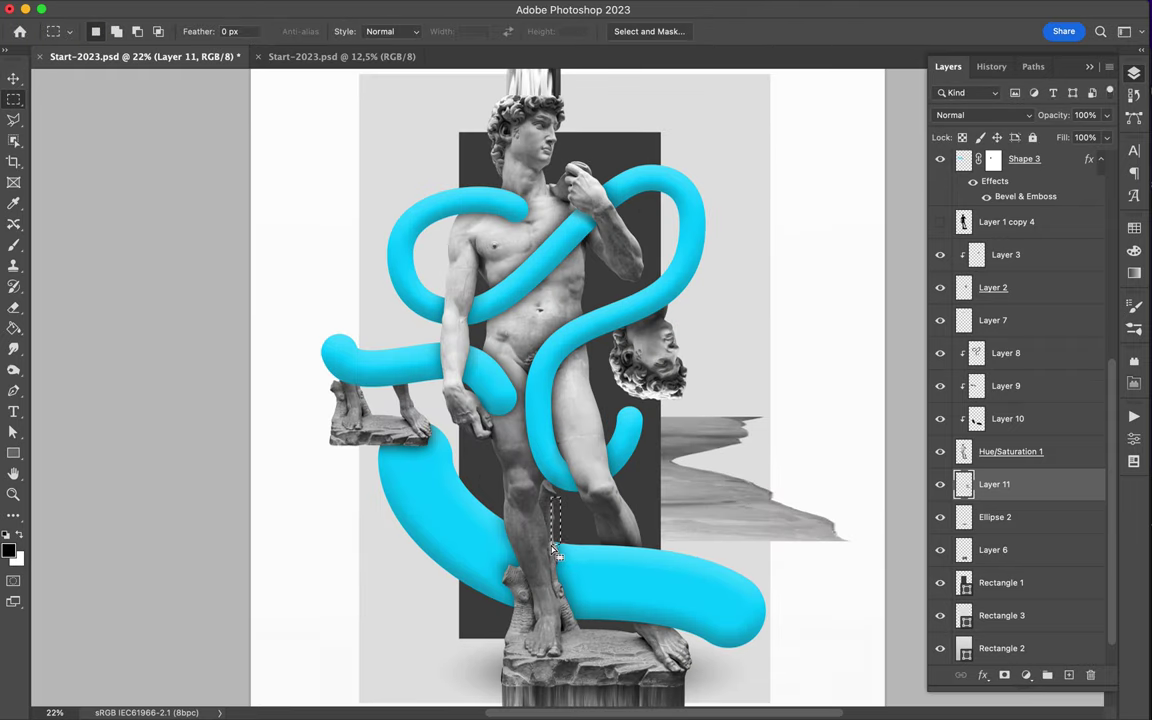
{"action": "key", "text": "ctrl+j"}
{"action": "key", "text": "v"}
{"action": "key", "text": "ctrl+t"}
{"action": "mouse_move", "coordinate": [379, 286]}
{"action": "left_mouse_down"}
{"action": "mouse_move", "coordinate": [340, 240]}
{"action": "mouse_move", "coordinate": [367, 180]}
{"action": "left_mouse_up"}
{"action": "key", "text": "Return"}
{"action": "key", "text": "ctrl+t"}
{"action": "key", "text": "Return"}
{"action": "left_click_drag", "start_coordinate": [498, 193], "coordinate": [528, 325]}
Lower the left streak about 60 px, then select the light grey panel layer
{"action": "scroll", "coordinate": [455, 310], "scroll_direction": "down", "scroll_amount": 2}
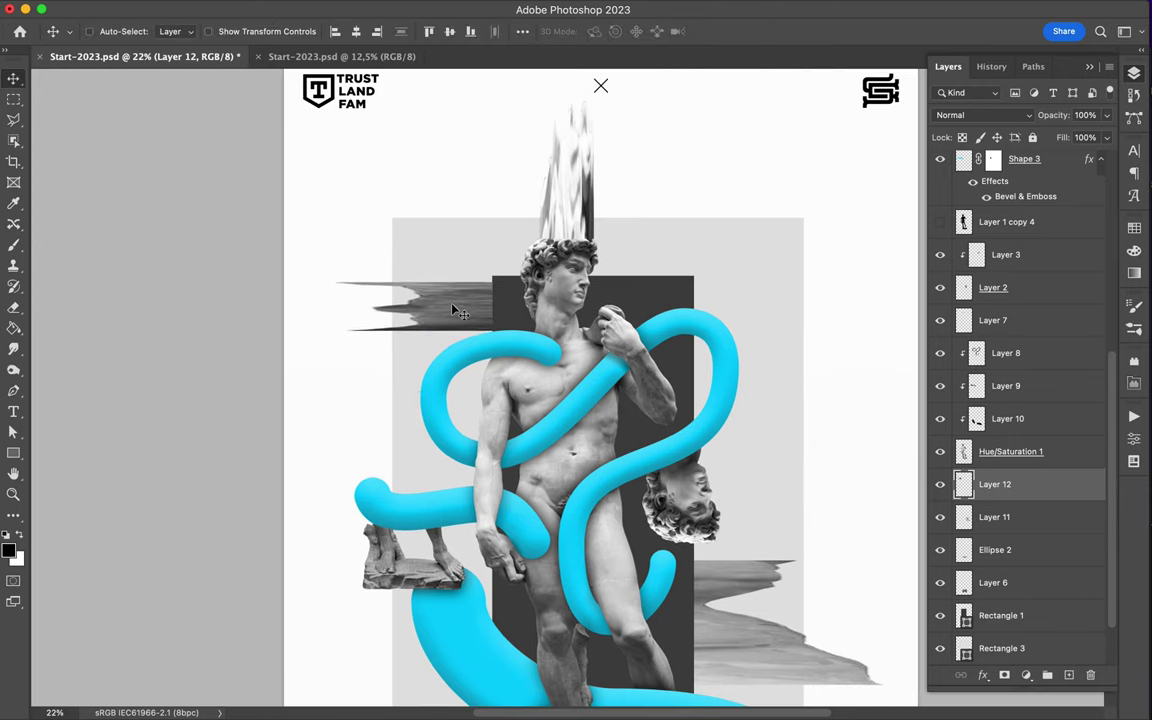
{"action": "scroll", "coordinate": [455, 310], "scroll_direction": "up", "scroll_amount": 3}
{"action": "scroll", "coordinate": [455, 310], "scroll_direction": "down", "scroll_amount": 3}
{"action": "left_click_drag", "start_coordinate": [424, 220], "coordinate": [424, 281]}
{"action": "left_click", "coordinate": [673, 221], "text": "ctrl"}
{"action": "key", "text": "r"}
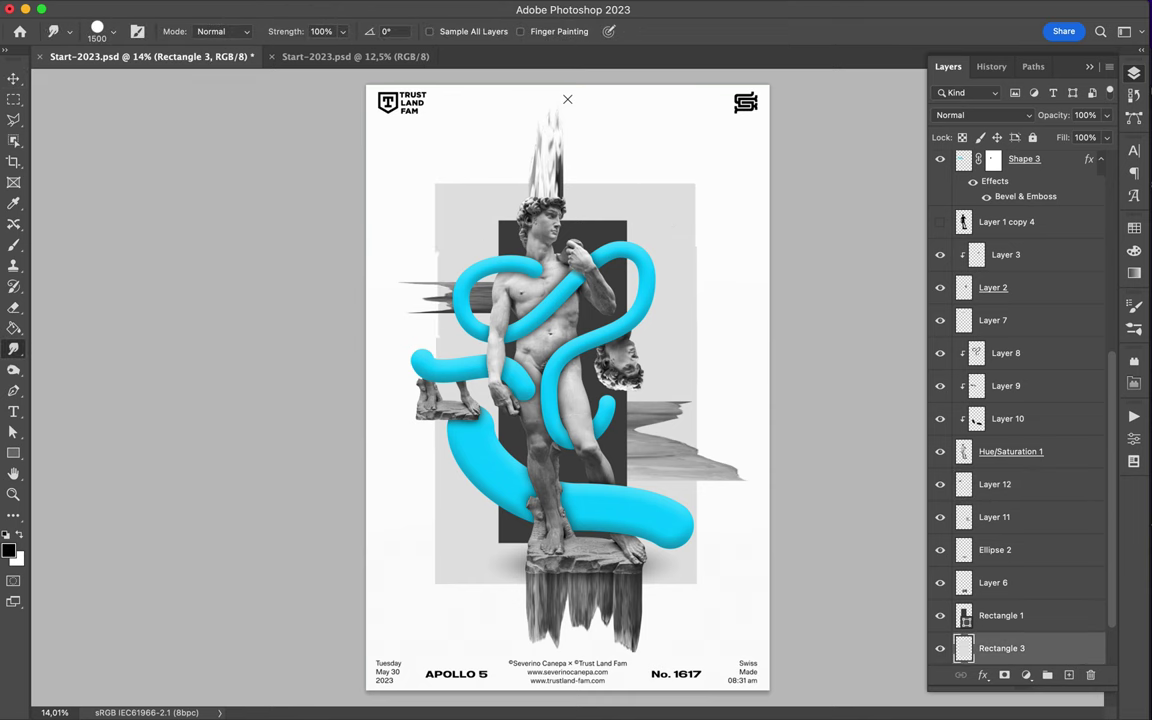
Smear the light grey panel's right edge outward and try the Wet Dust Particles smudge tip
{"action": "left_click_drag", "start_coordinate": [680, 562], "coordinate": [725, 553]}
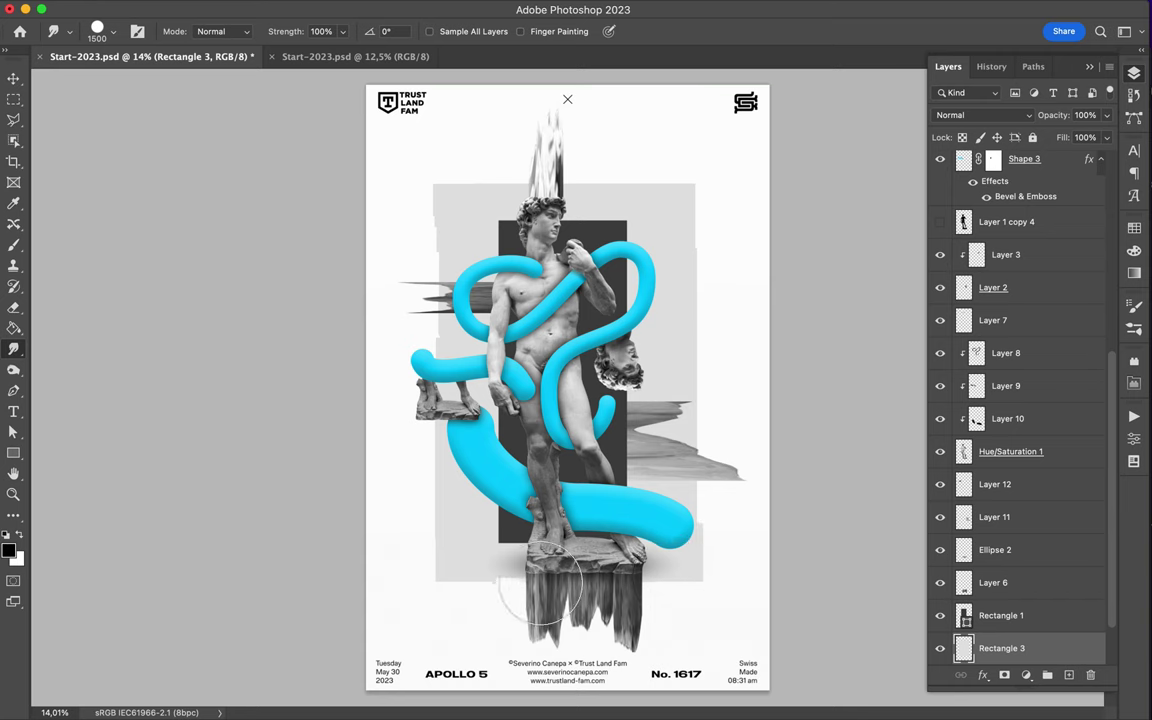
{"action": "key", "text": "b"}
{"action": "key", "text": "alt+bracketright"}
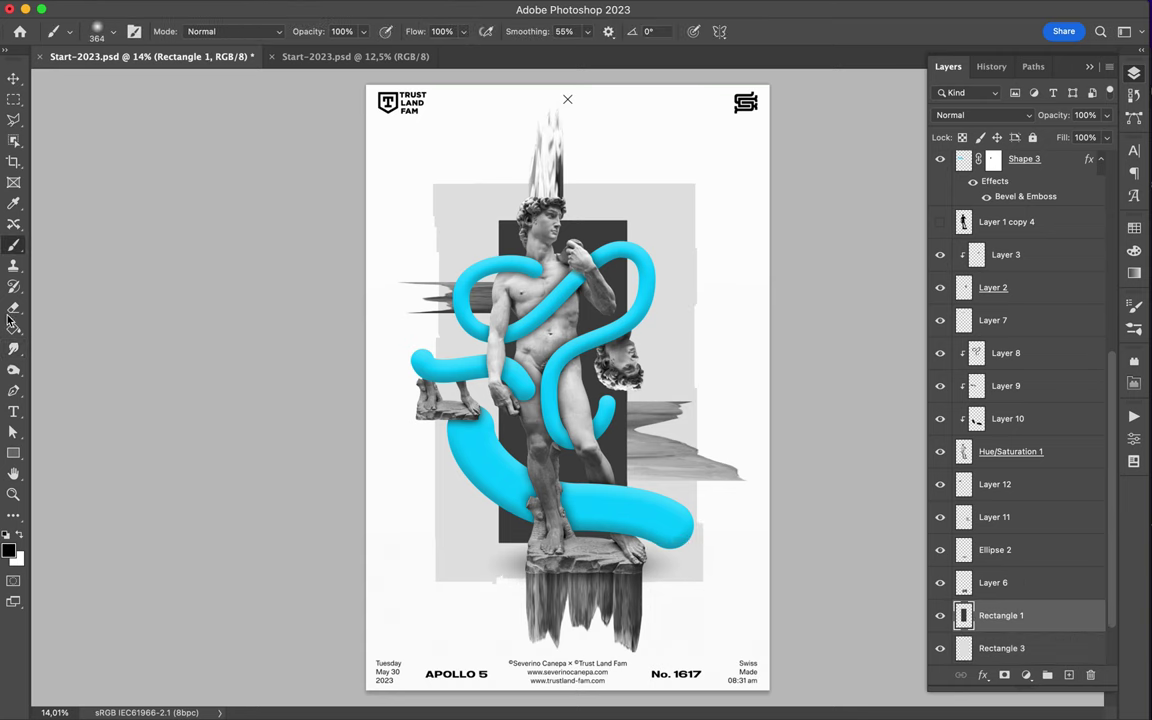
{"action": "left_click", "coordinate": [14, 348]}
{"action": "left_click", "coordinate": [70, 31]}
{"action": "scroll", "coordinate": [100, 300], "scroll_direction": "down", "scroll_amount": 5}
{"action": "left_click", "coordinate": [115, 357]}
{"action": "key", "text": "Return"}
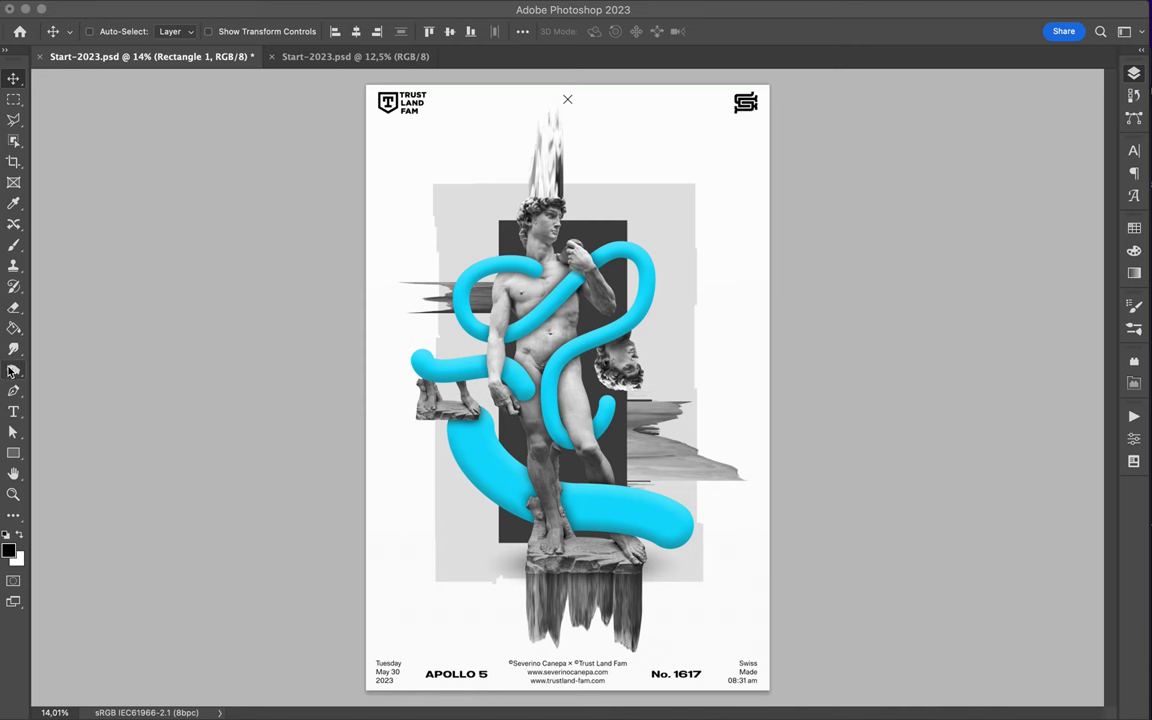
Set the Smudge brush to a Hard Round tip at 108 px
{"action": "right_click", "coordinate": [105, 95]}
{"action": "left_click", "coordinate": [110, 285]}
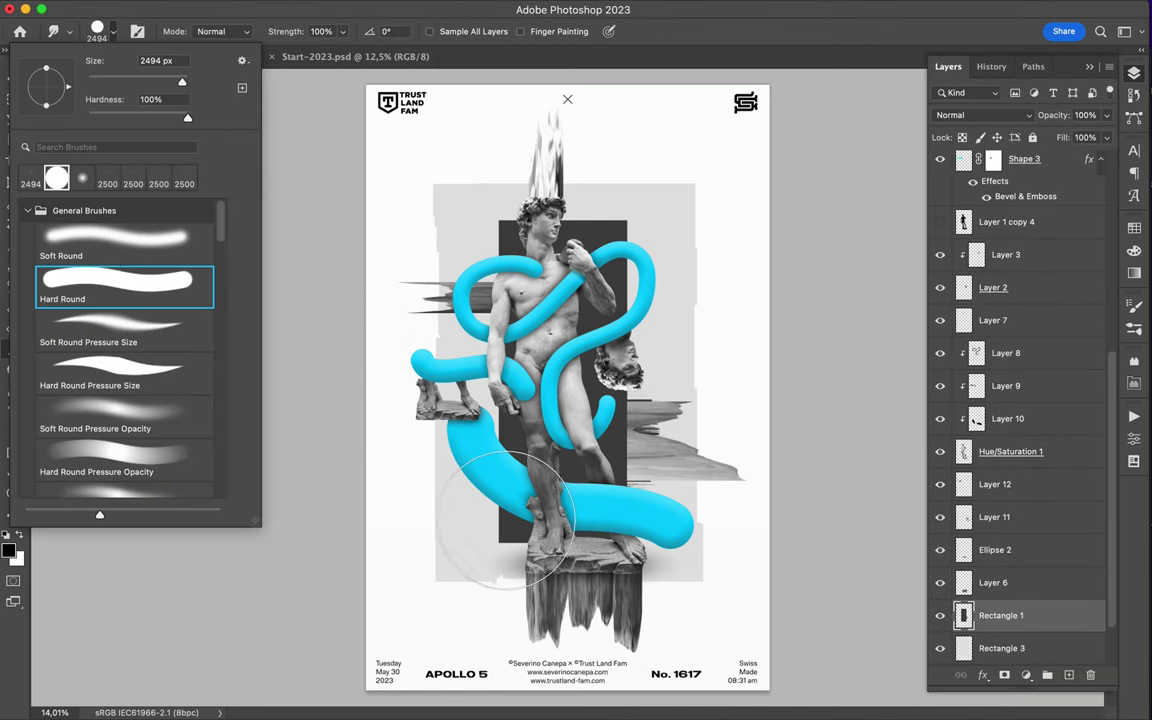
{"action": "key", "text": "Return"}
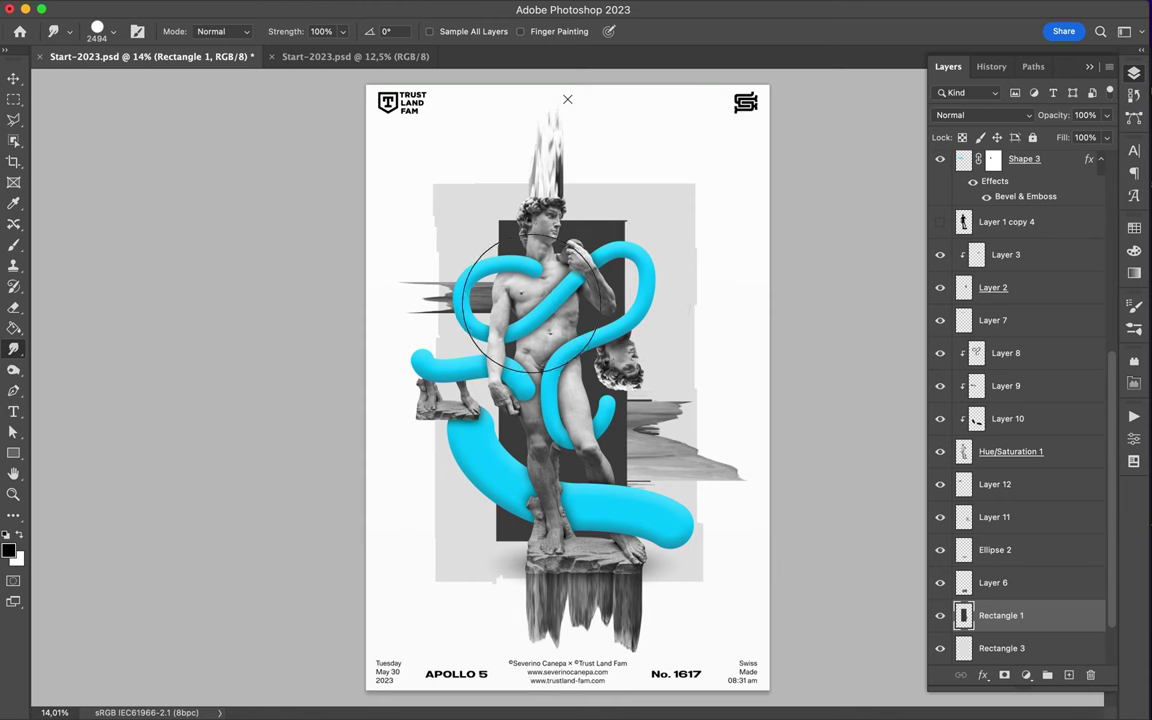
{"action": "left_click", "coordinate": [113, 31]}
{"action": "type", "text": "108"}
{"action": "key", "text": "Return"}
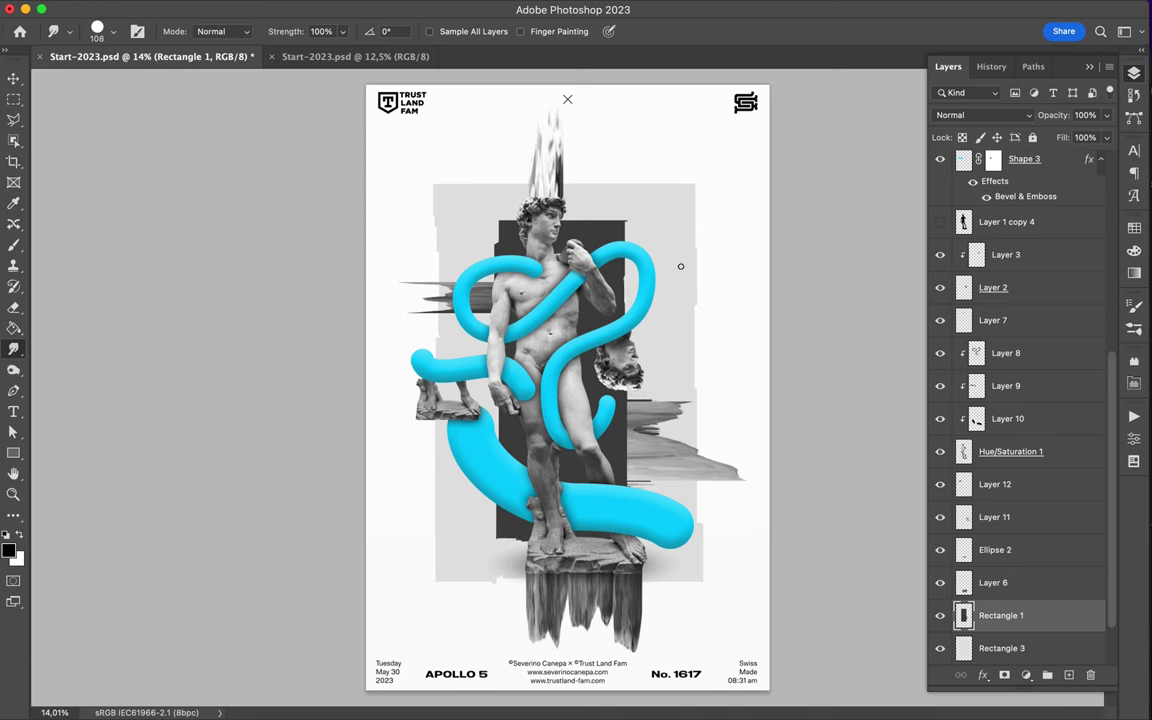
{"action": "key", "text": "alt+bracketleft"}
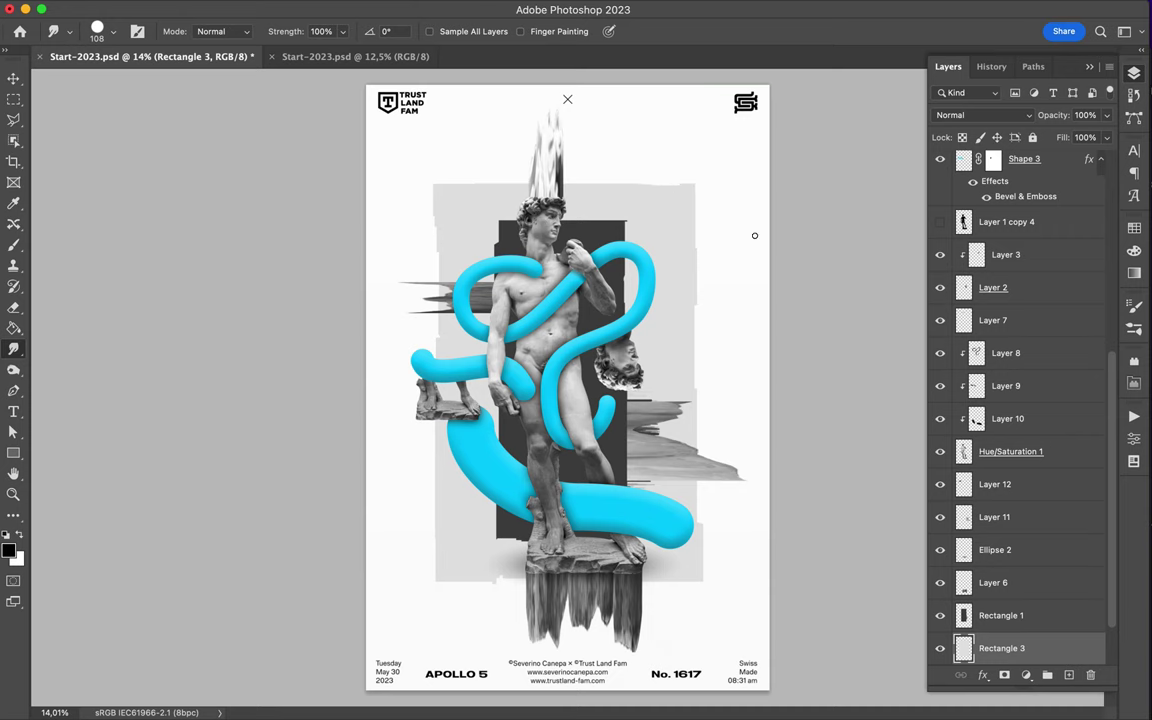